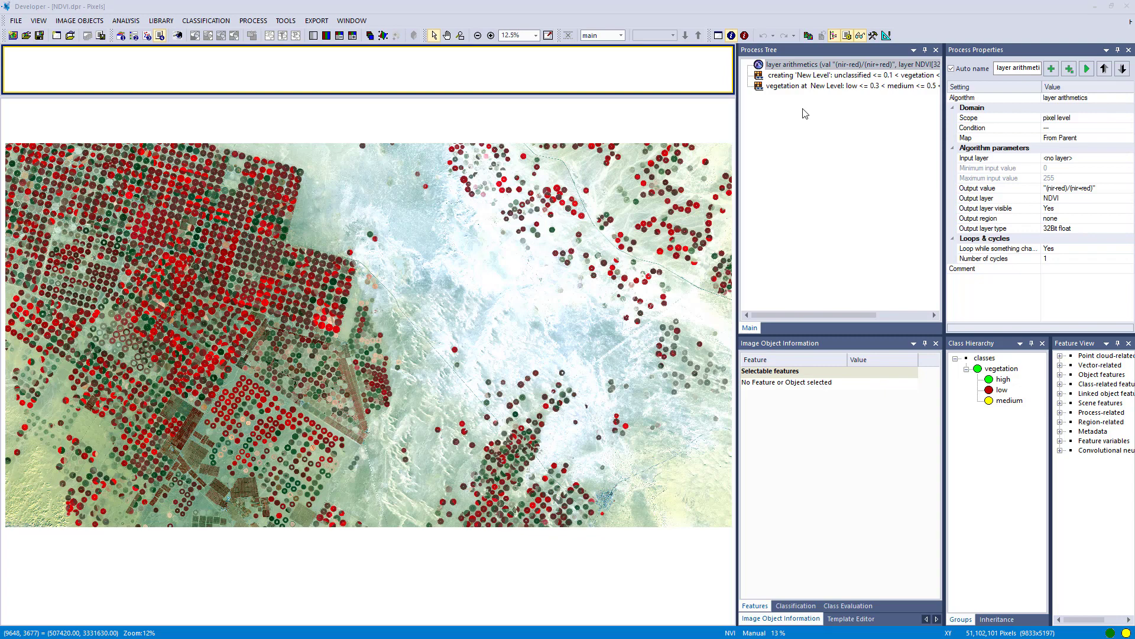
Drag the view splitter down to reveal the NDVI layer in the upper view
left_click(310, 98)
left_click_drag(310, 97, 335, 435)
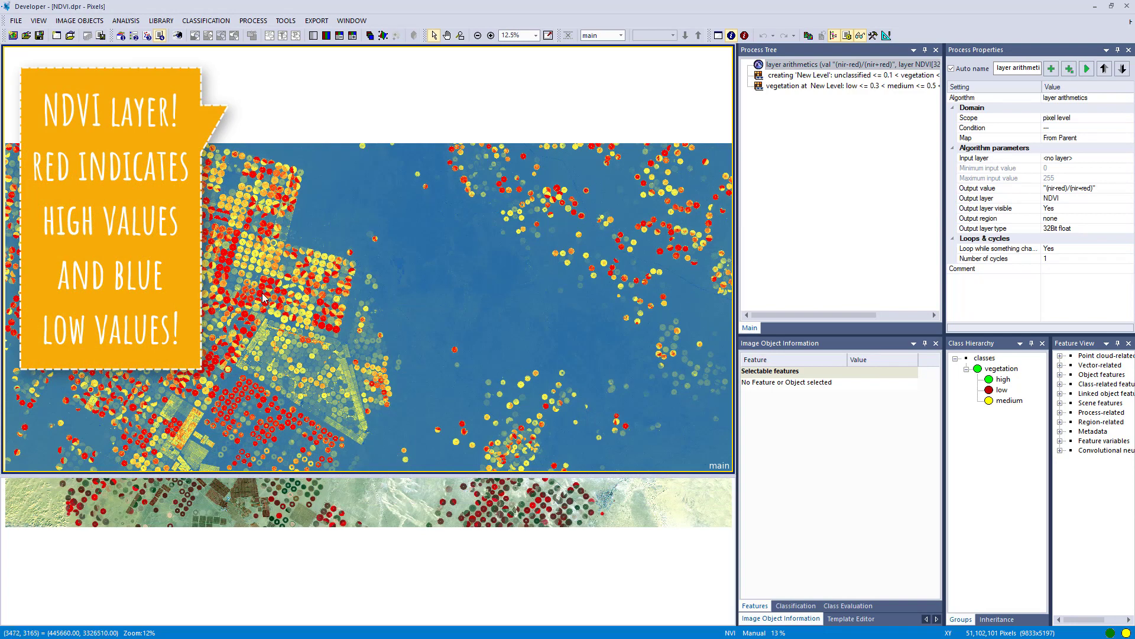
mouse_move(263, 294)
mouse_move(373, 267)
Restore the single false-colour imagery view and select the 'creating New Level' process
left_click_drag(524, 474, 526, 125)
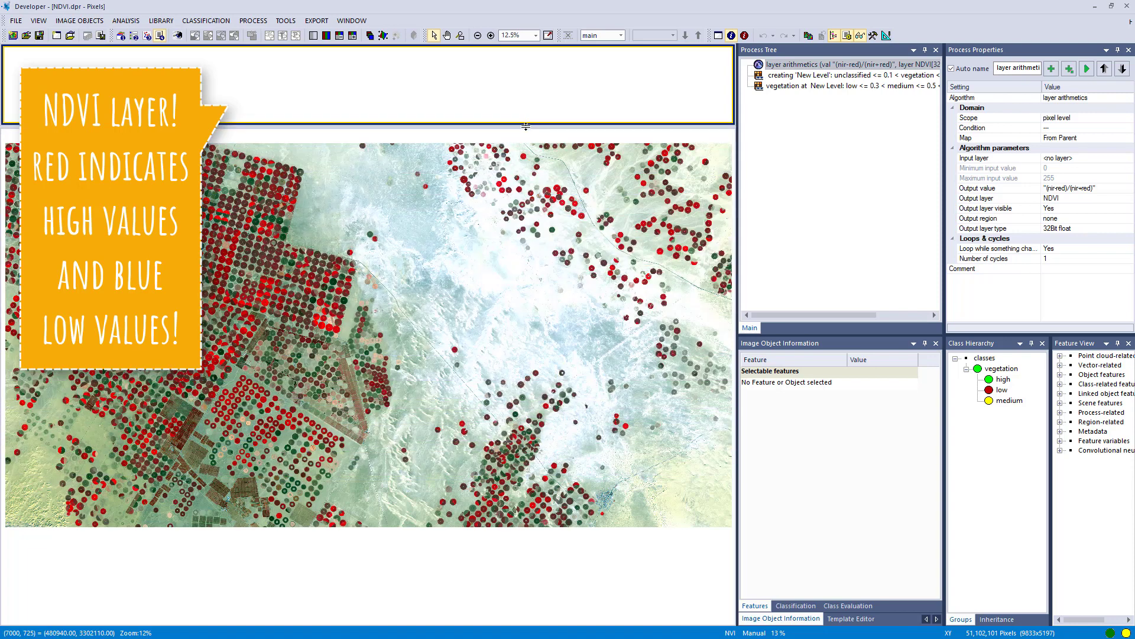
left_click(704, 199)
left_click(778, 77)
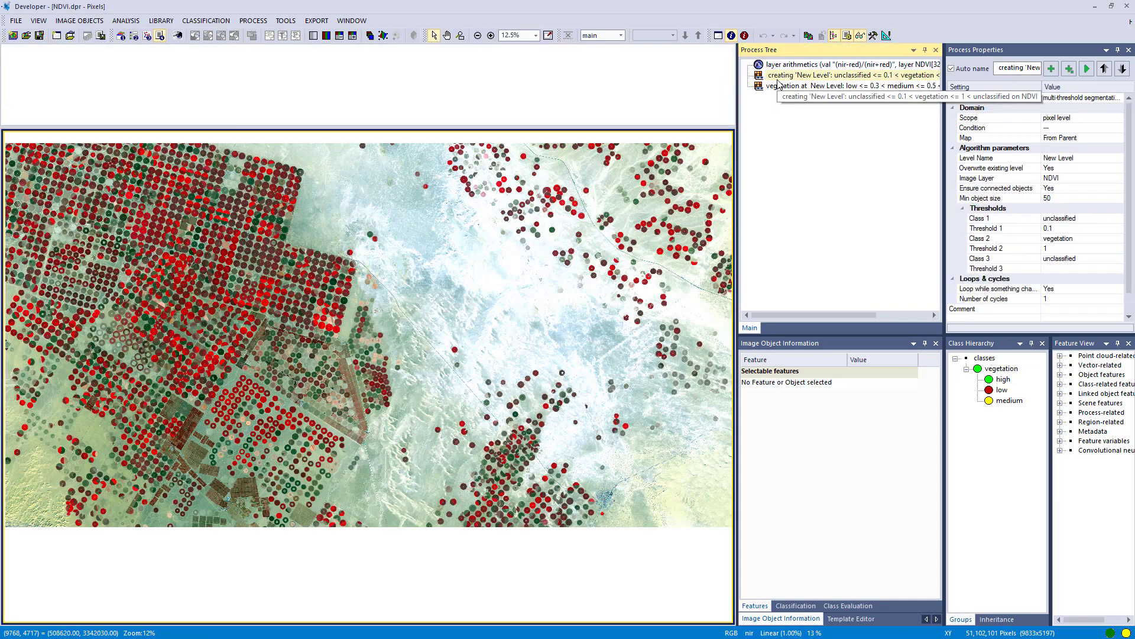
Open the 'creating New Level' process, with NDVI thresholds 0.1 and 1, in the Edit Process dialog
double_click(778, 76)
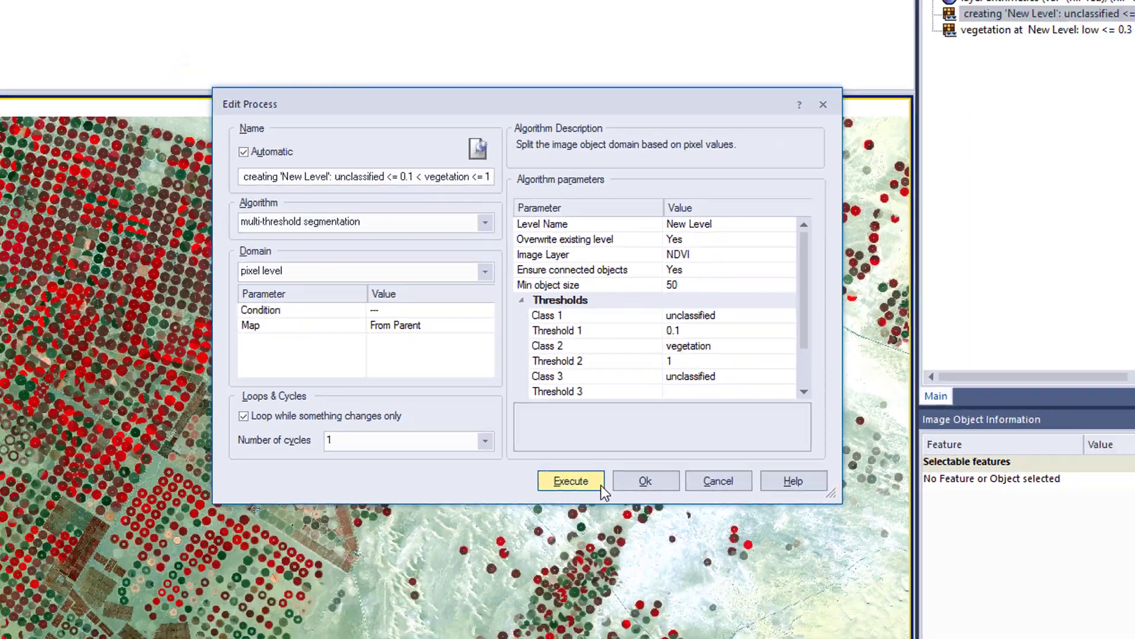
Run the NDVI 0.1–1 segmentation to create vegetation objects, then open the vegetation split process
left_click(657, 559)
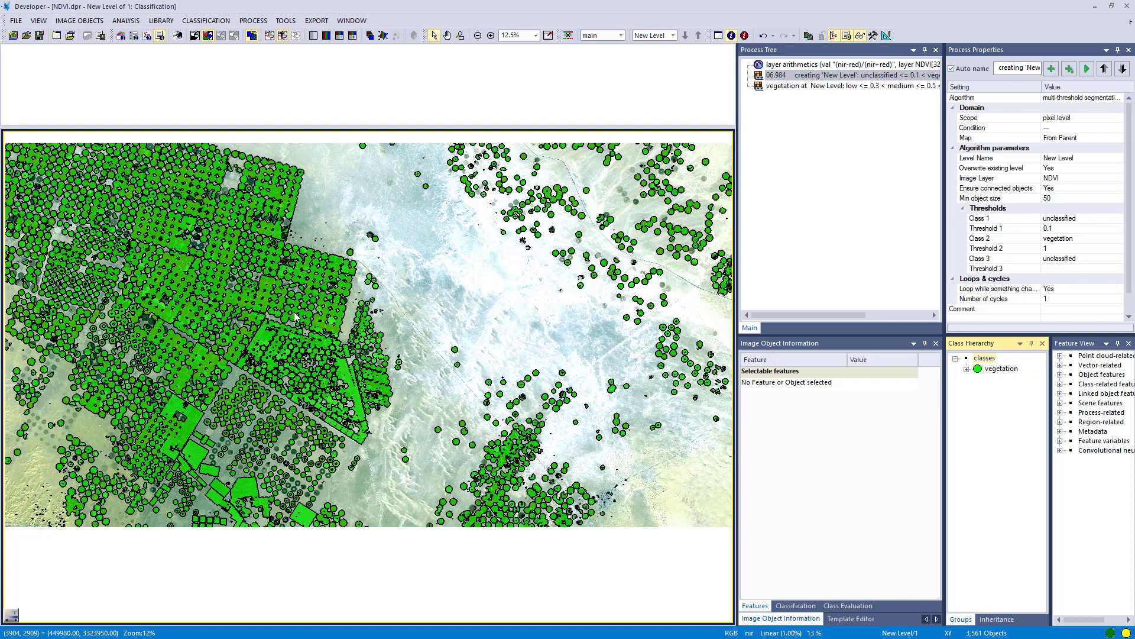
double_click(790, 86)
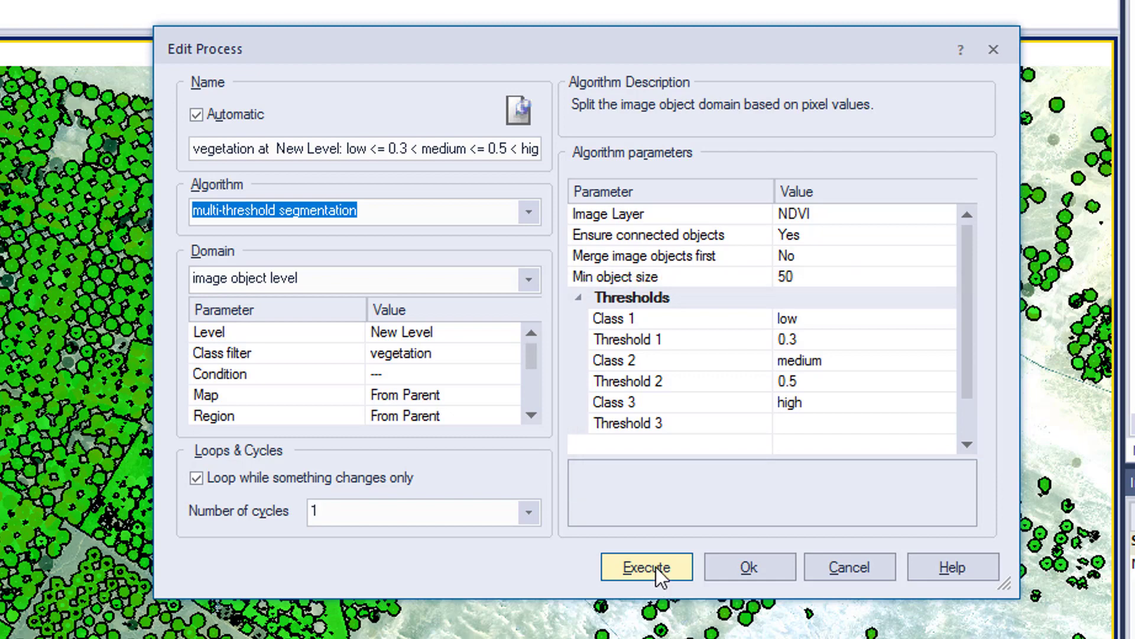
Execute the vegetation split into low, medium and high at NDVI 0.3 and 0.5
left_click(655, 569)
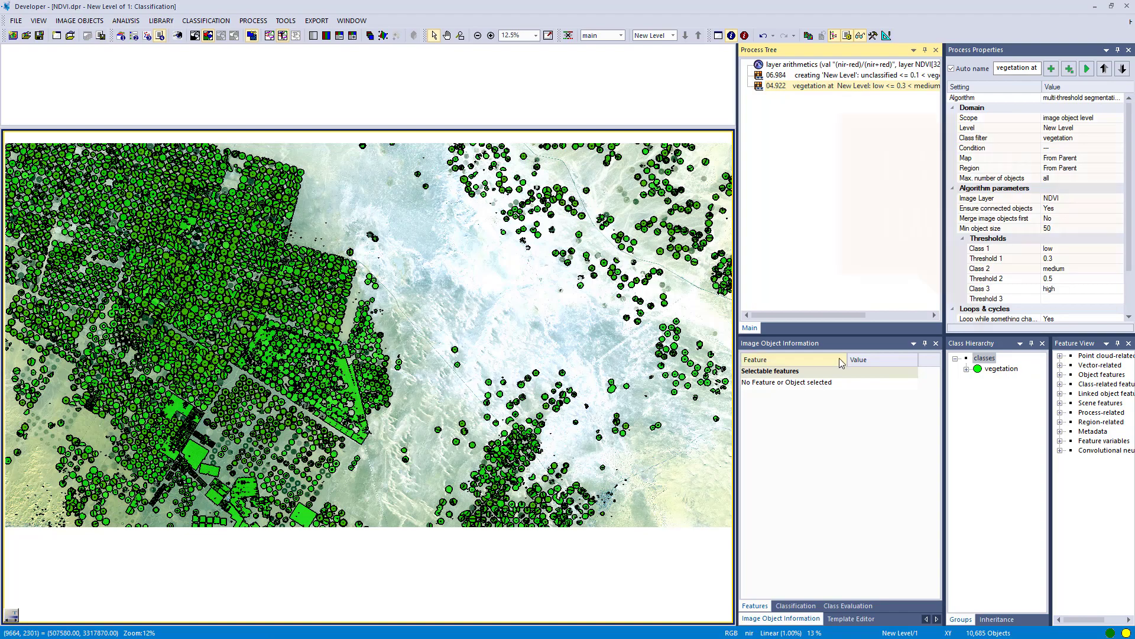
Expand vegetation's high, low and medium subclasses and zoom the map into the field area
left_click(967, 369)
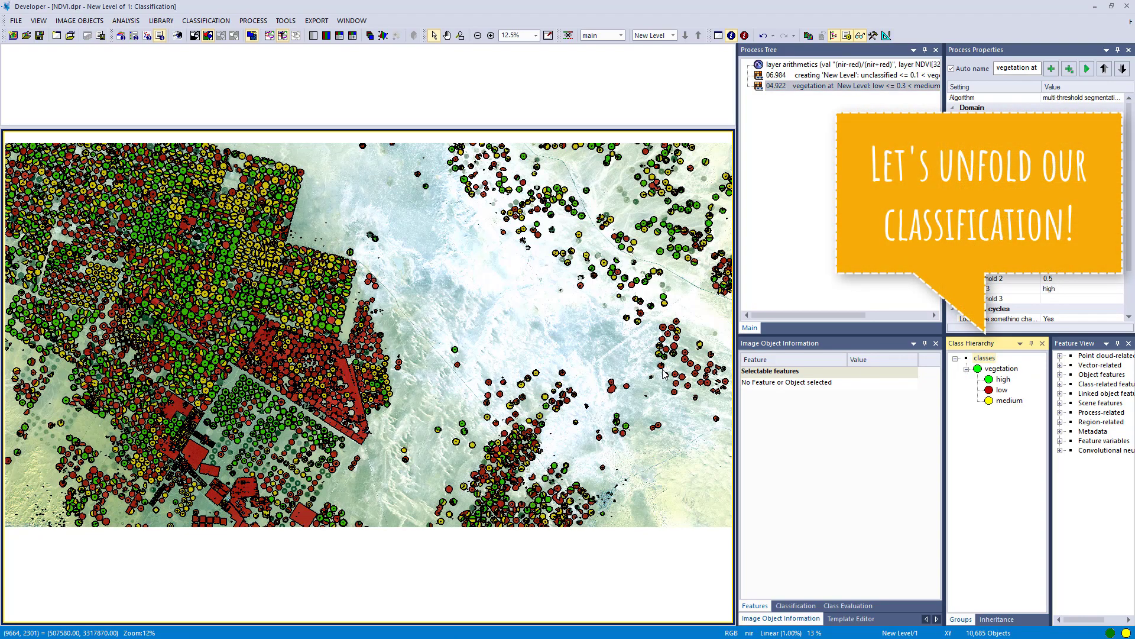
mouse_move(253, 320)
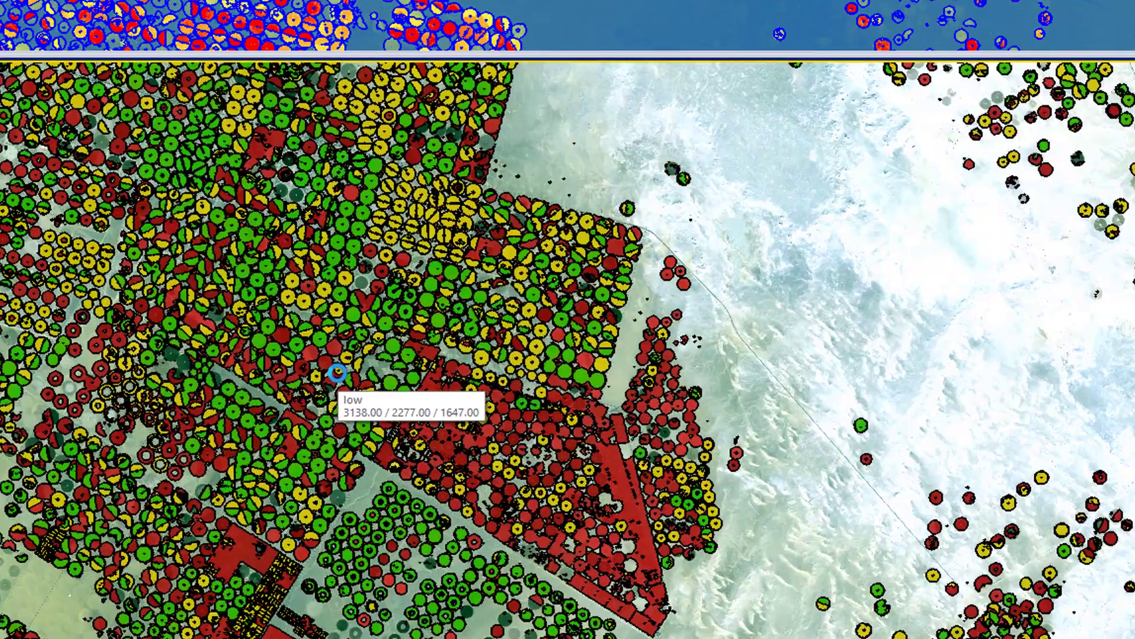
scroll(337, 372, "up", 1)
left_click_drag(334, 275, 499, 151)
scroll(394, 326, "up", 1)
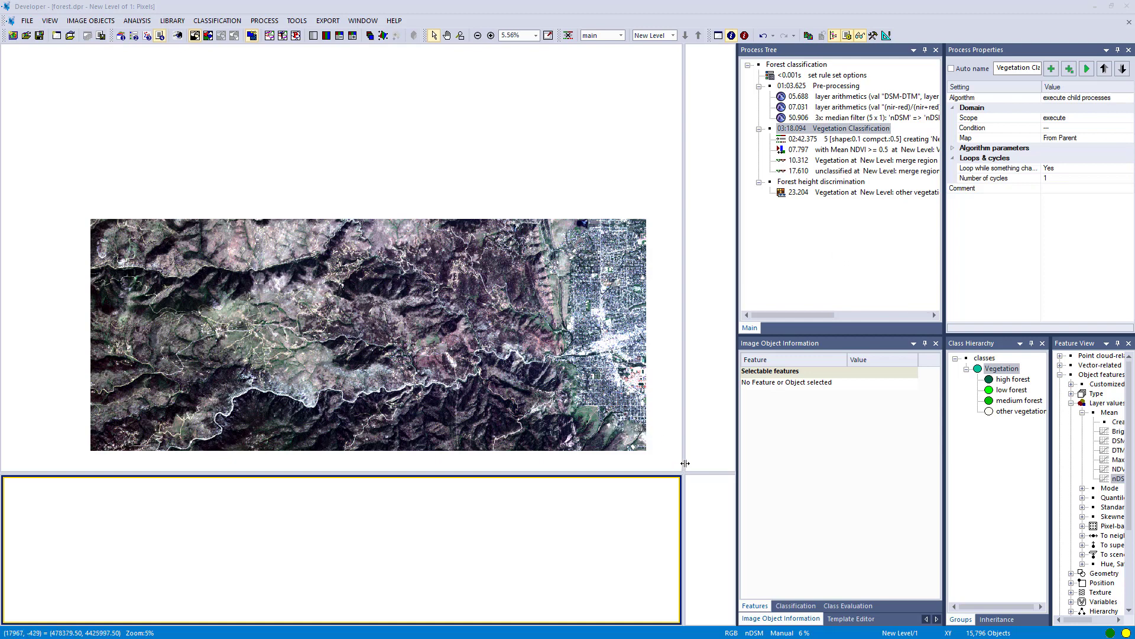
Widen the nDSM view and inspect the nDSM, NDVI and median filter pre-processing steps
left_click_drag(685, 463, 78, 464)
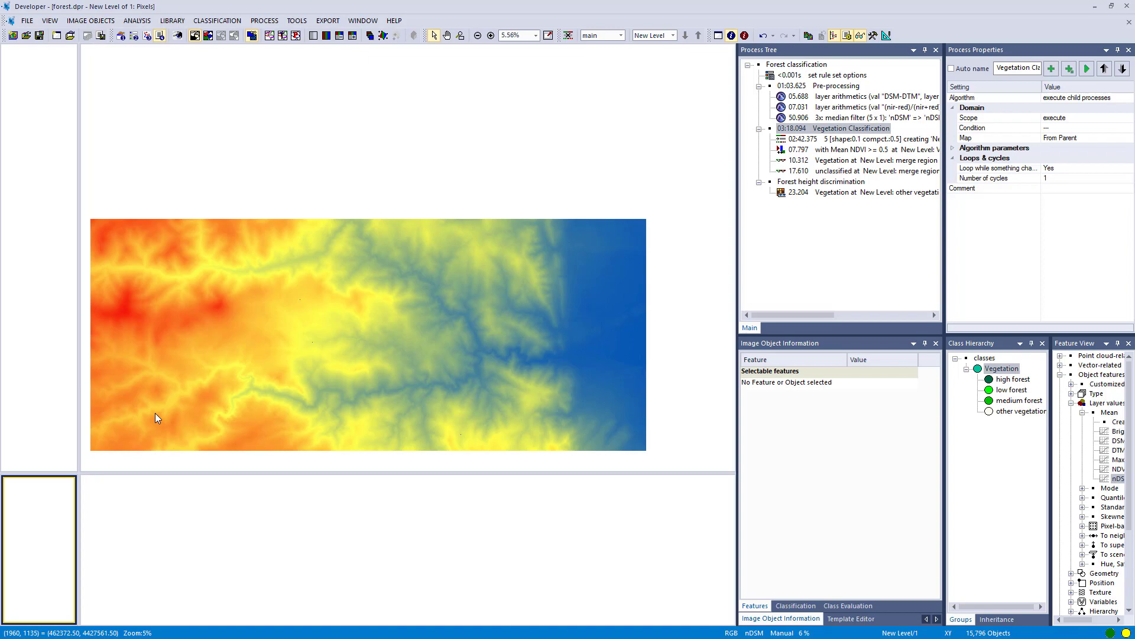
left_click(155, 414)
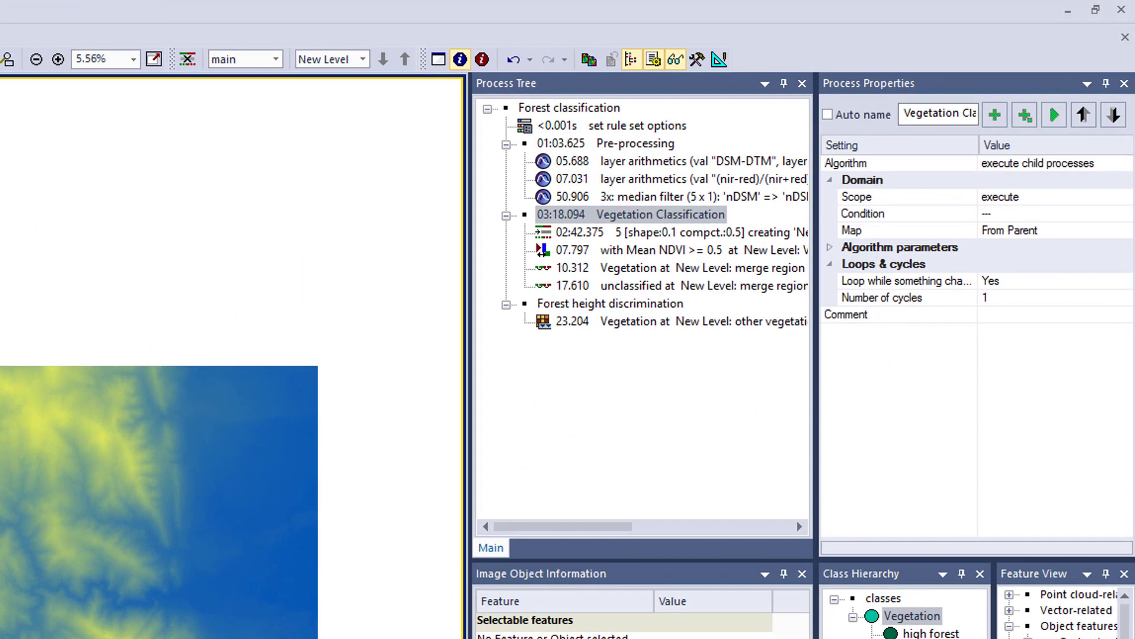
left_click(653, 143)
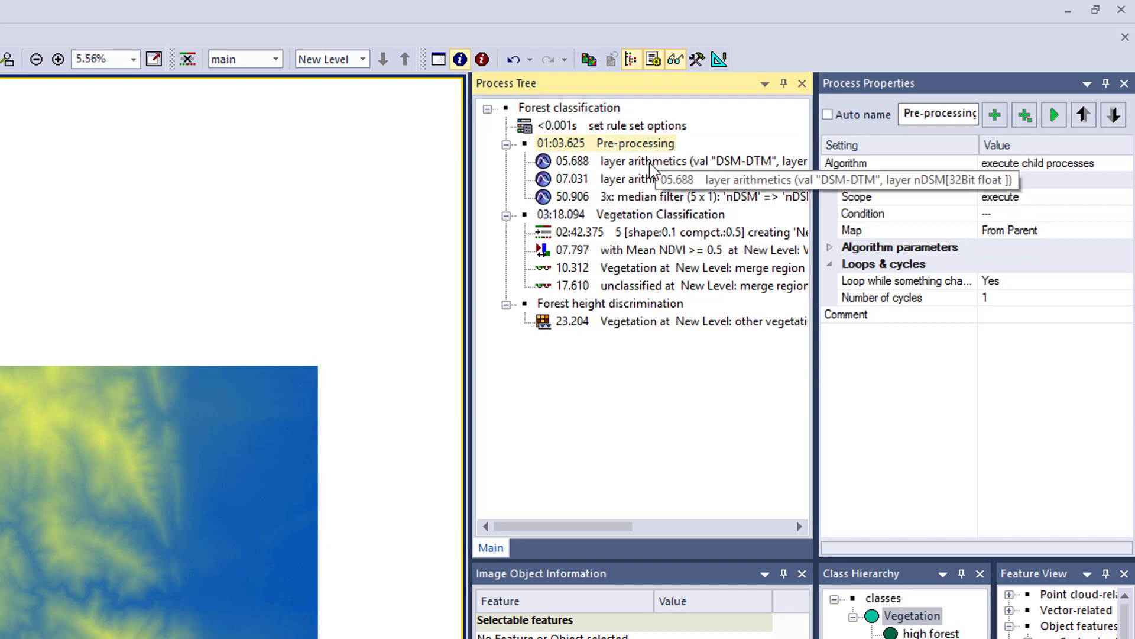
left_click(653, 169)
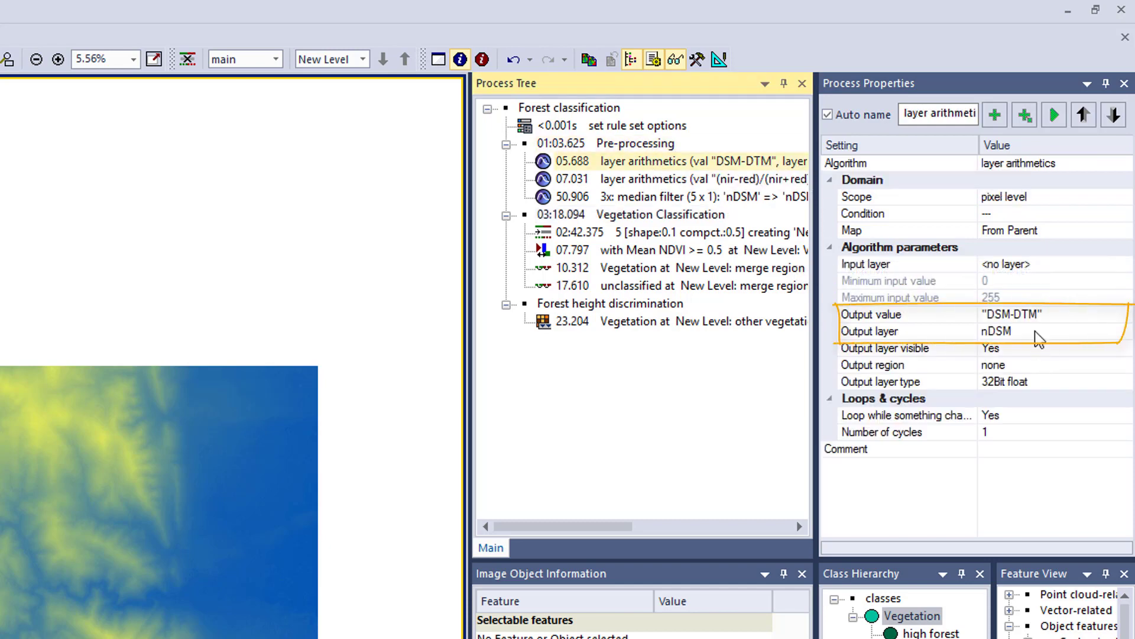
left_click(776, 183)
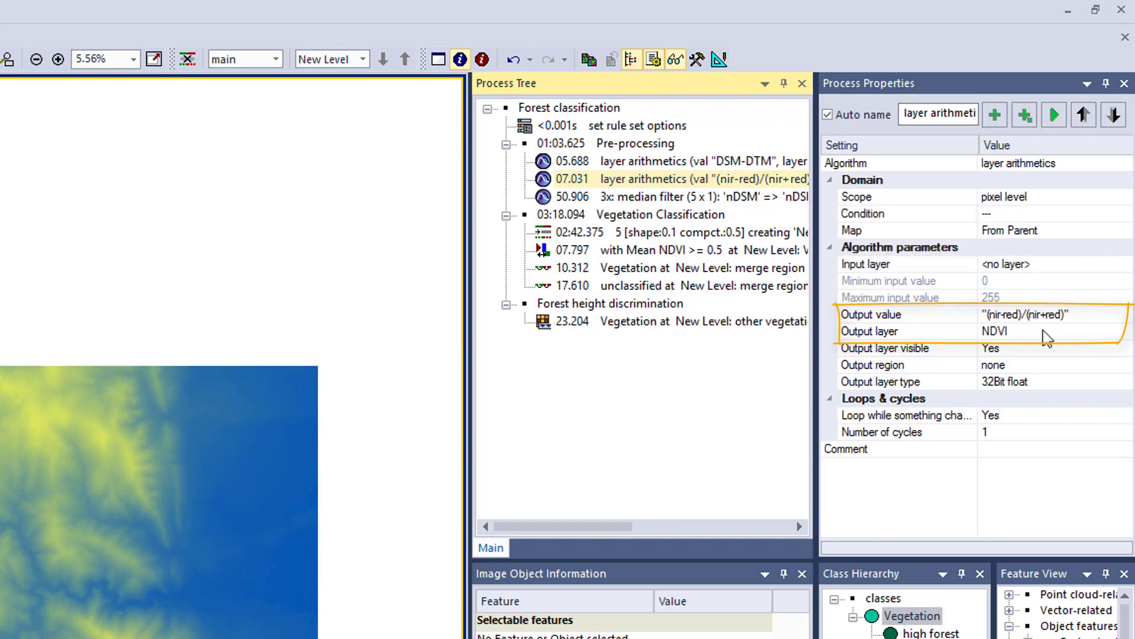
left_click(760, 197)
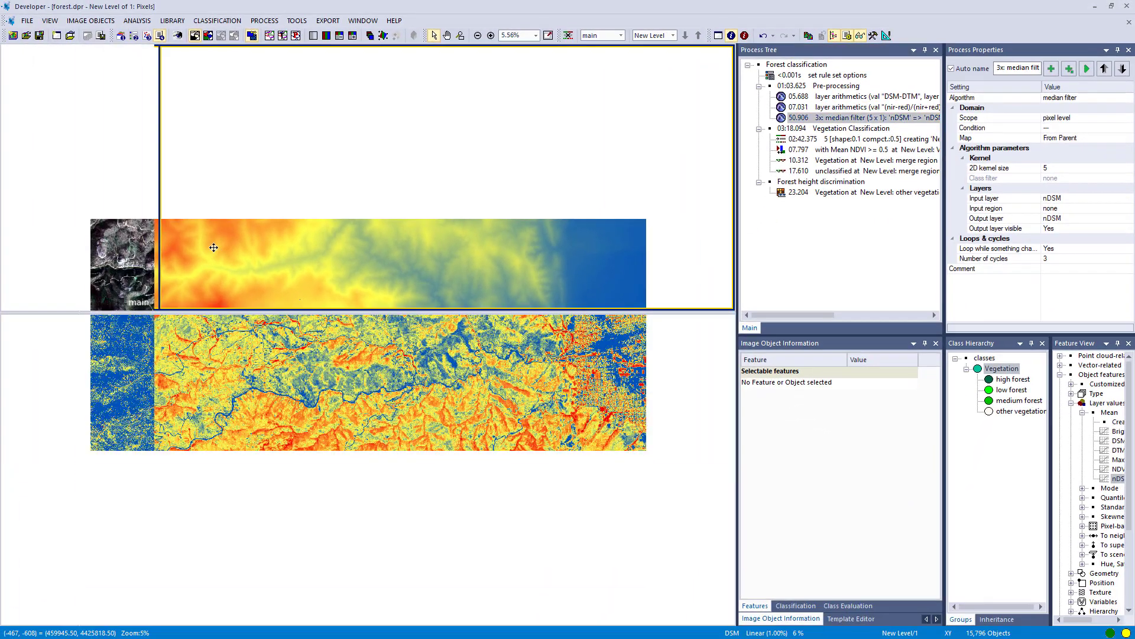
Split the map into four linked views and collapse the Vegetation Classification group
left_click_drag(213, 245, 396, 165)
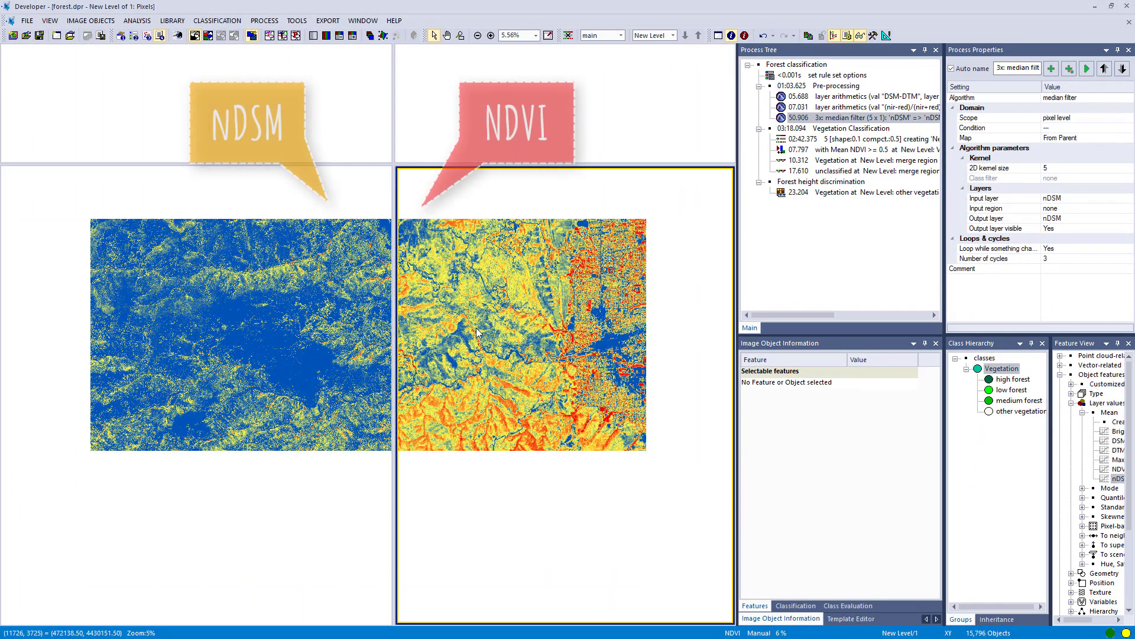
left_click(329, 361)
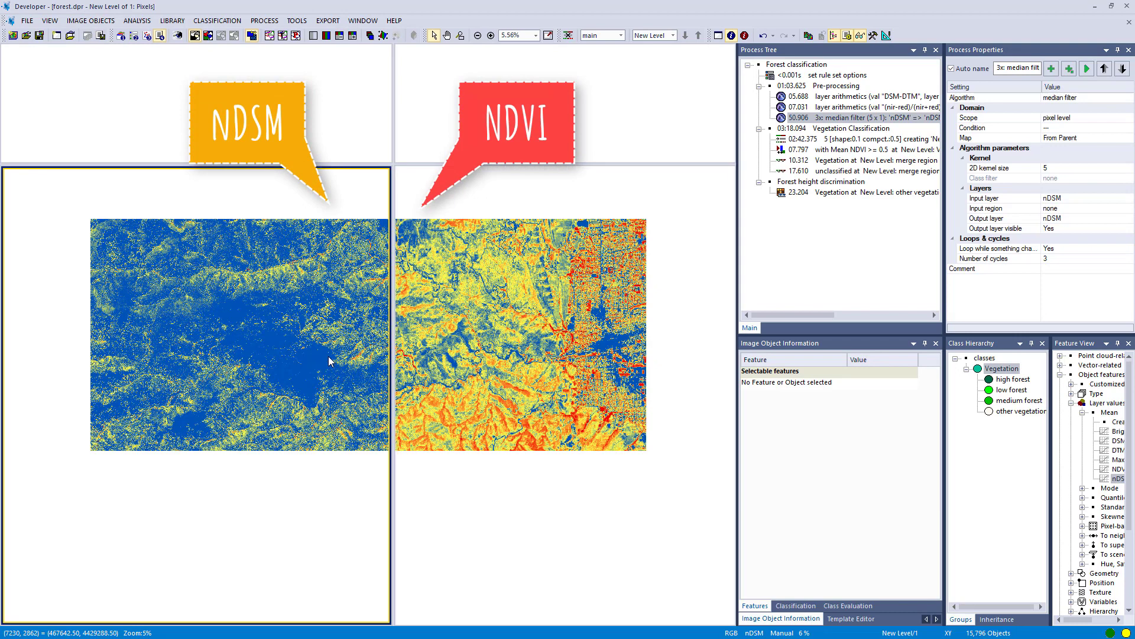
mouse_move(321, 360)
left_click(818, 129)
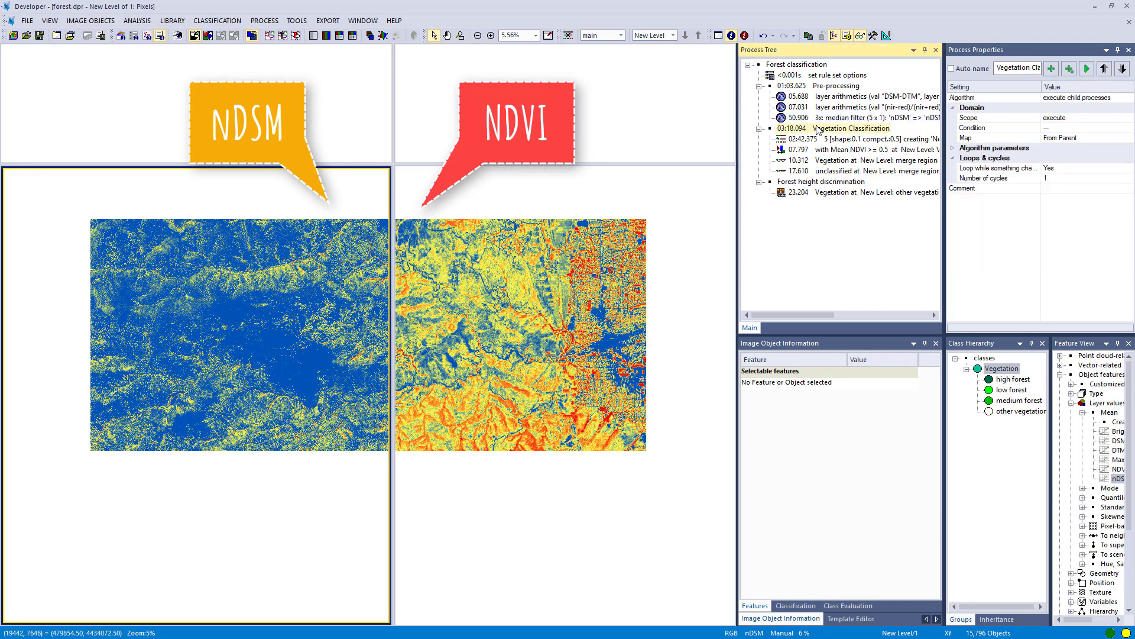
left_click(760, 129)
Collapse Pre-processing, overlay classified objects on the imagery, and resize into four equal quadrants
left_click(760, 85)
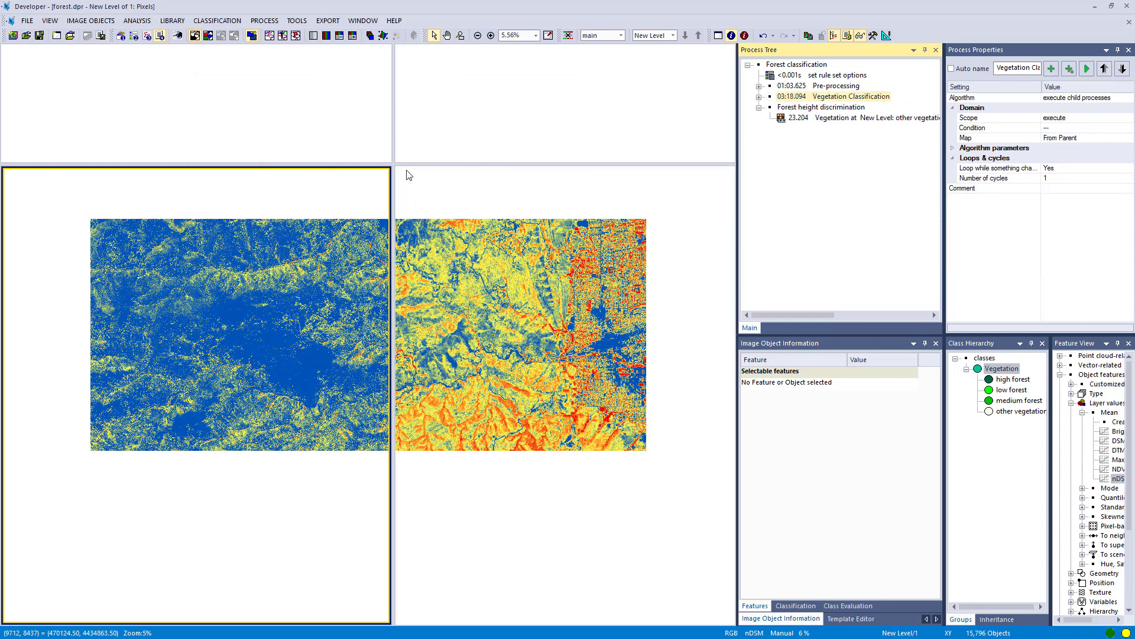
left_click_drag(393, 163, 684, 464)
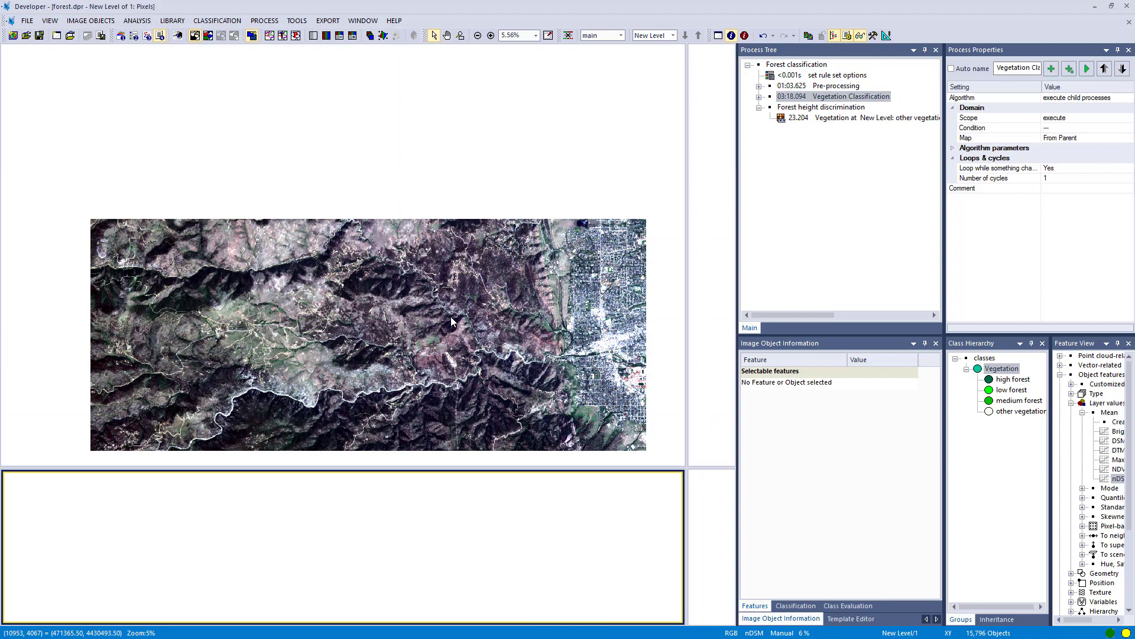
left_click(207, 35)
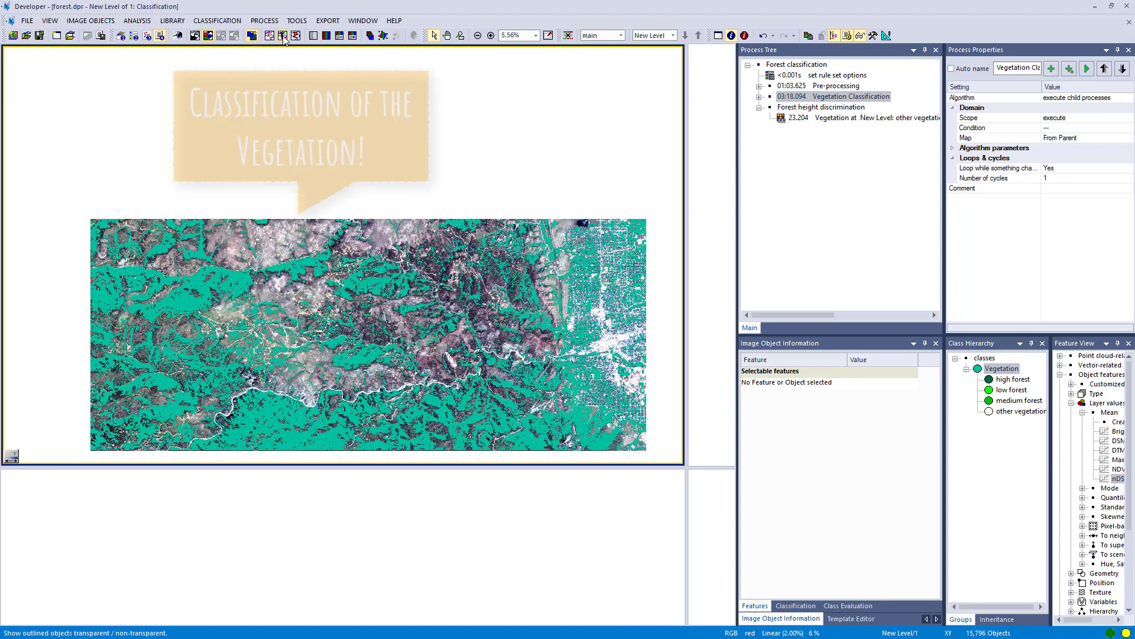
scroll(368, 336, "up", 5)
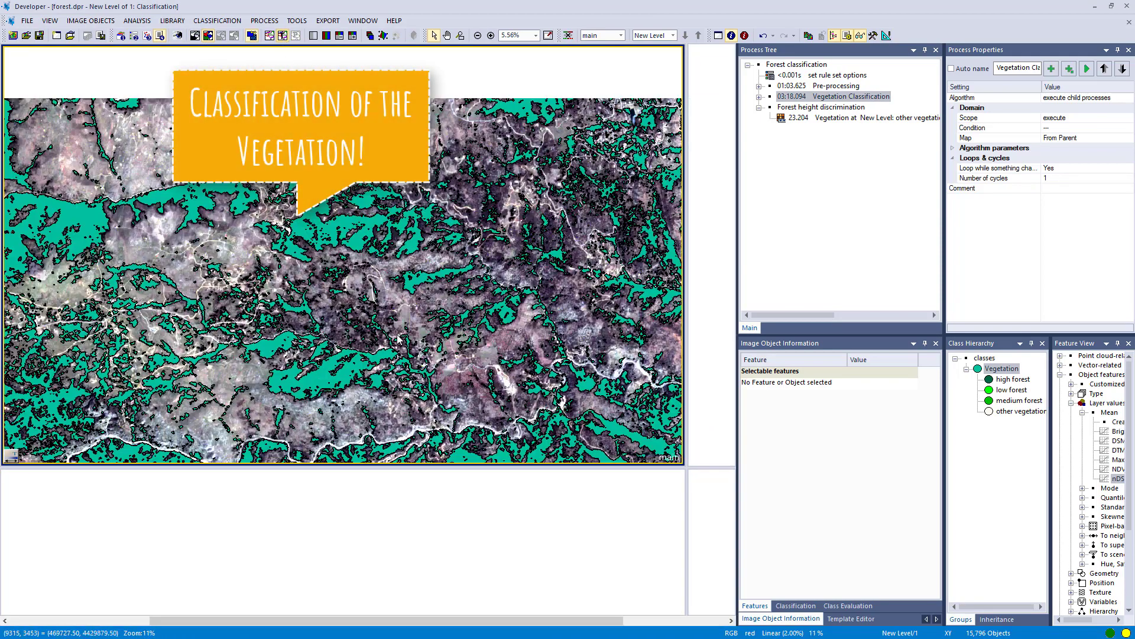
left_click_drag(368, 336, 452, 327)
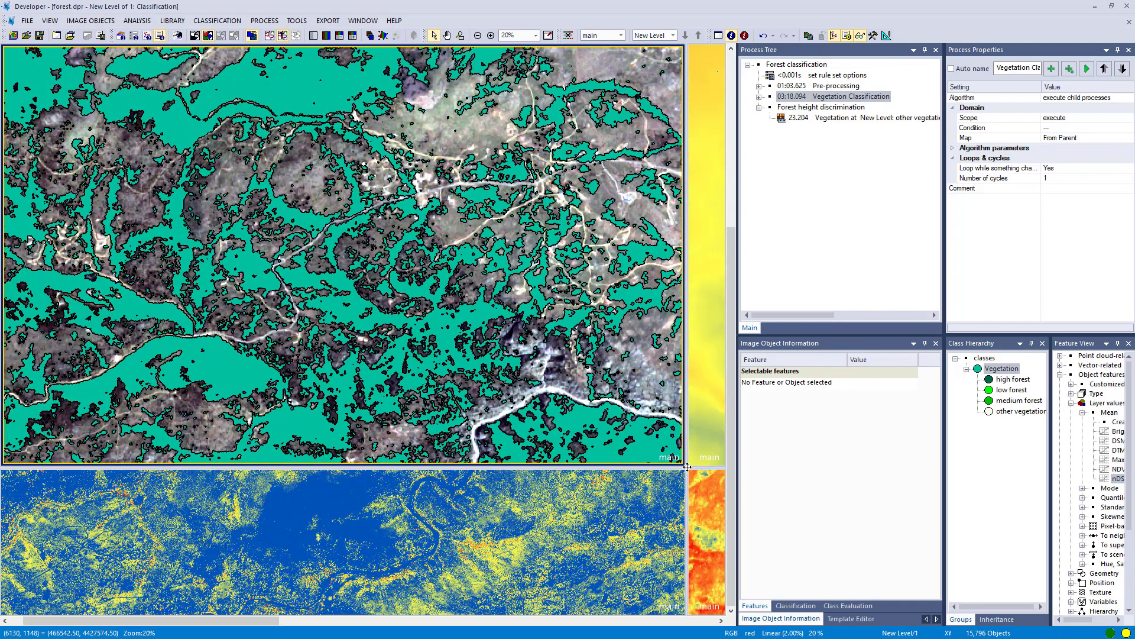
left_click_drag(687, 466, 429, 358)
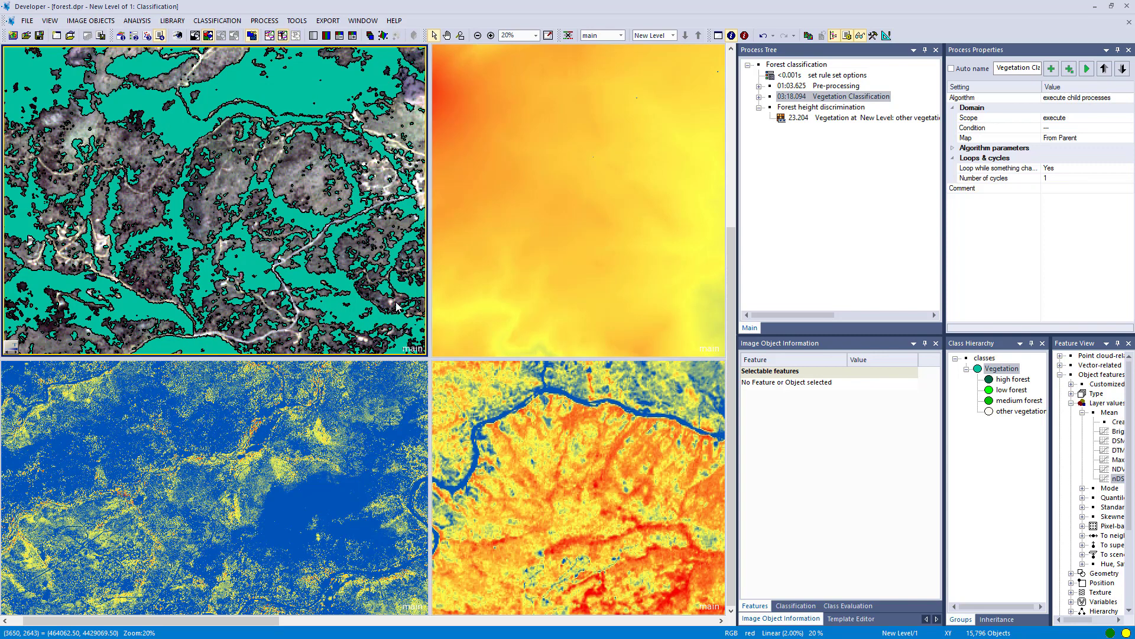
Execute the forest height segmentation process from its context menu
left_click(809, 122)
left_click_drag(941, 234, 767, 234)
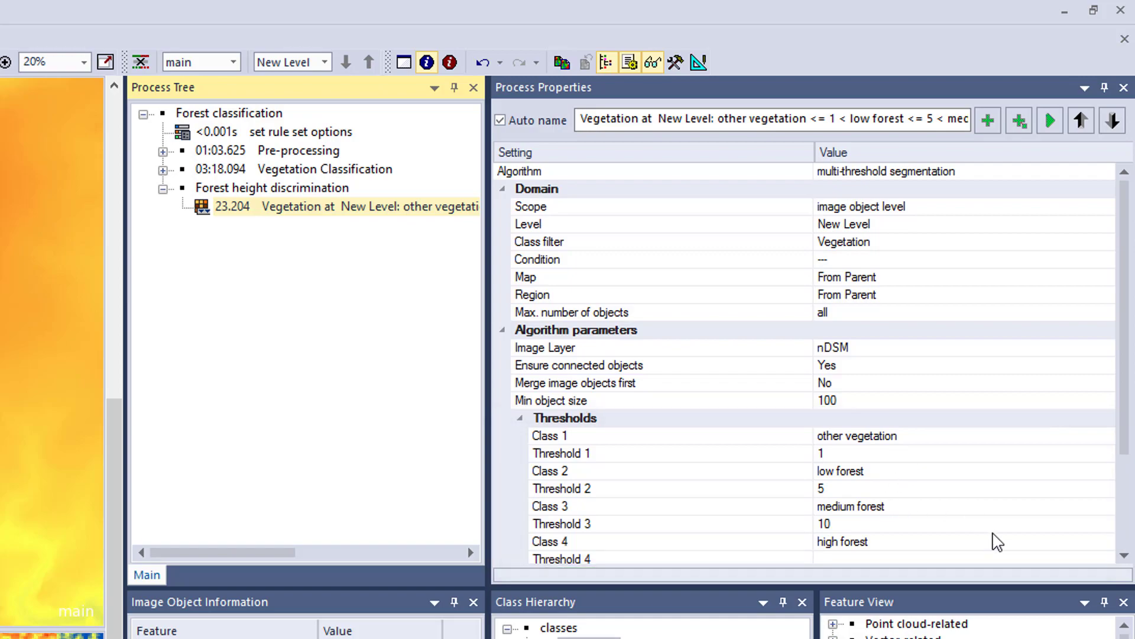
right_click(284, 207)
left_click(345, 256)
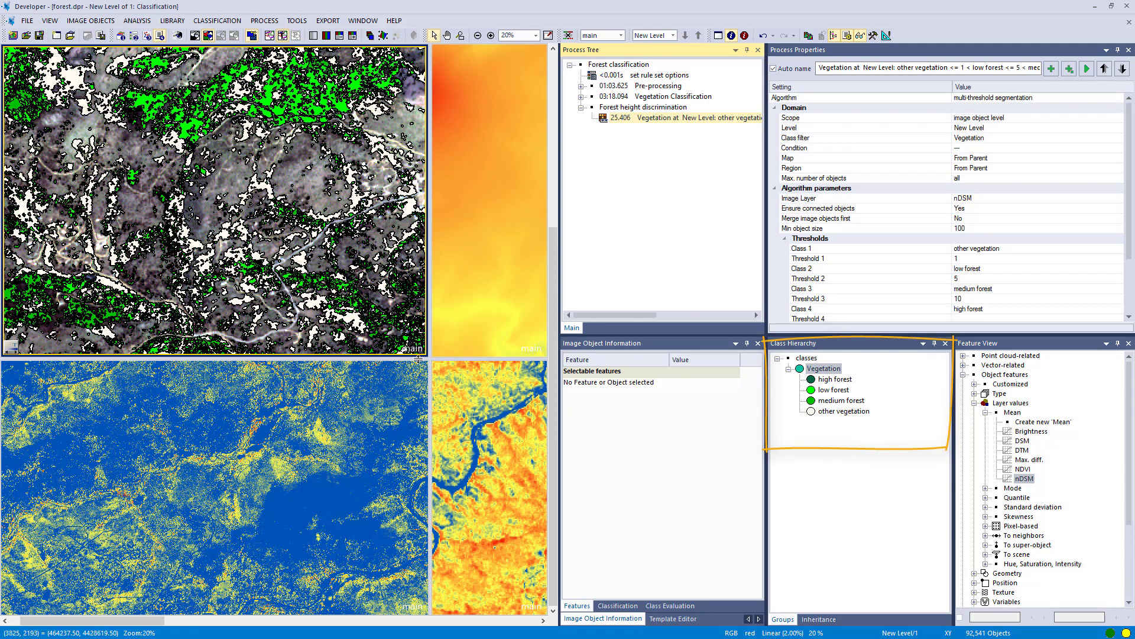
Enlarge the classification view, switch to solid fills without outlines, and zoom around the forest
left_click_drag(429, 359, 495, 461)
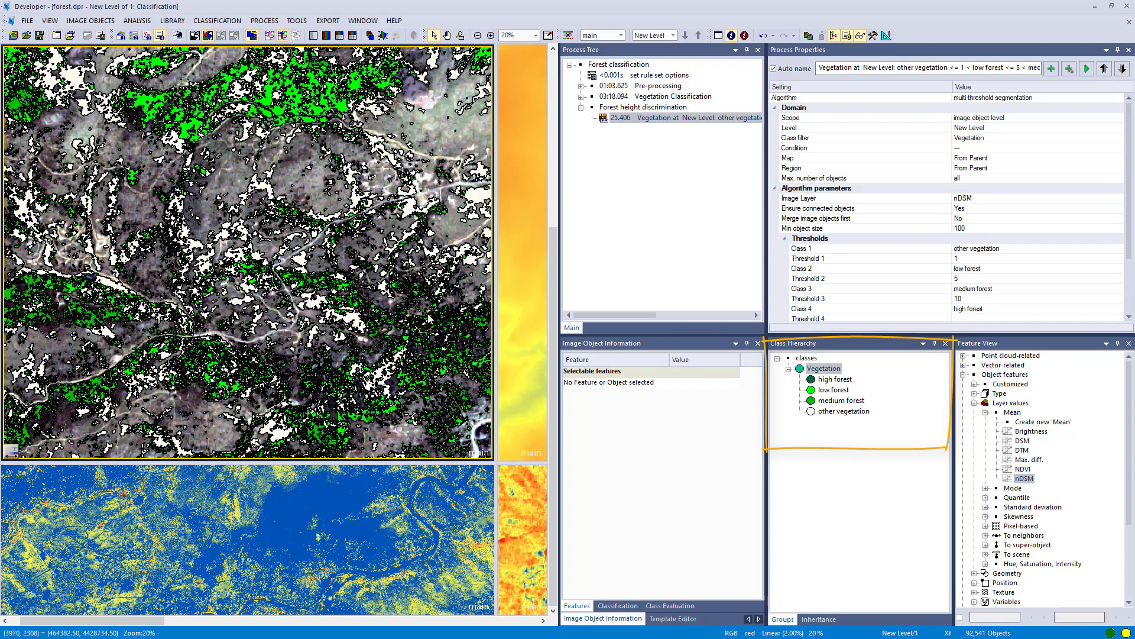
left_click(282, 37)
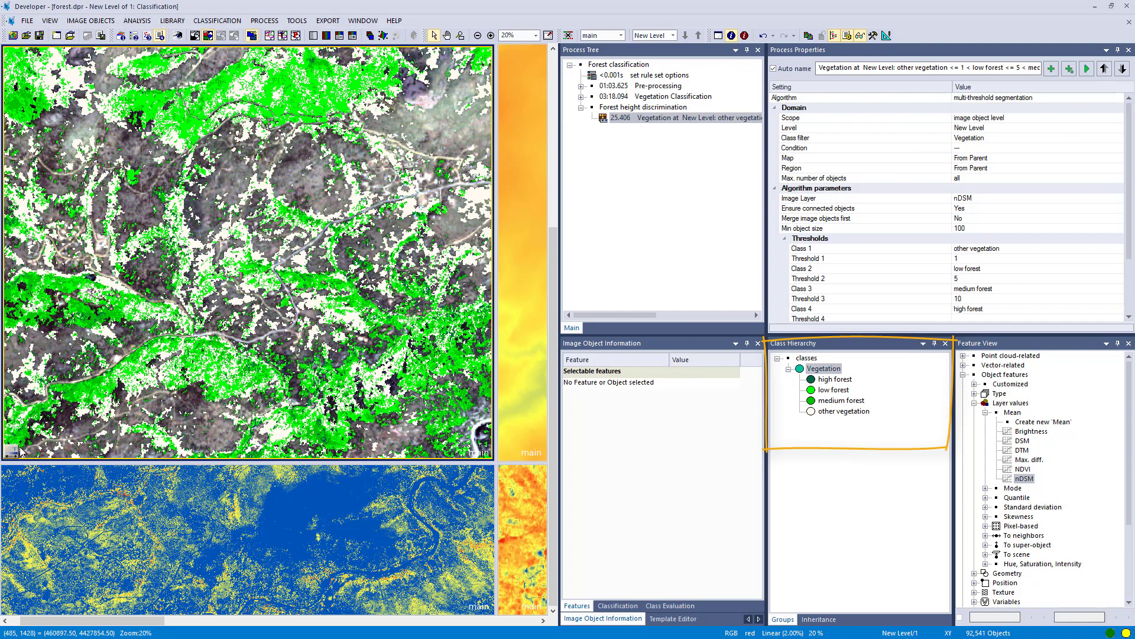
left_click_drag(240, 344, 237, 382)
scroll(236, 382, "up", 5)
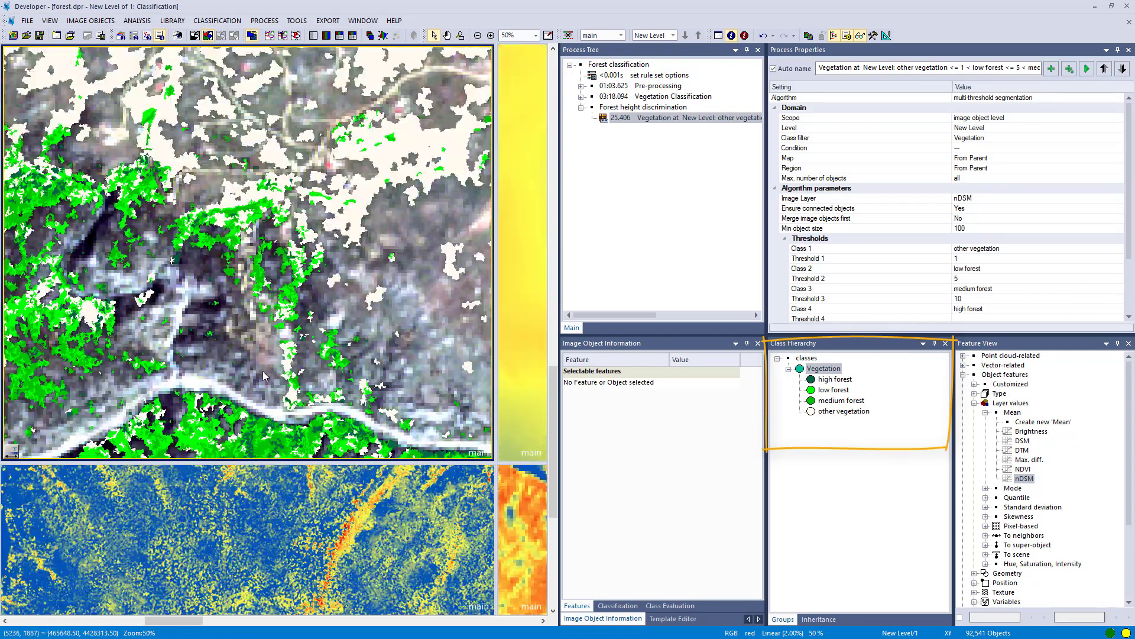
scroll(303, 371, "up", 2)
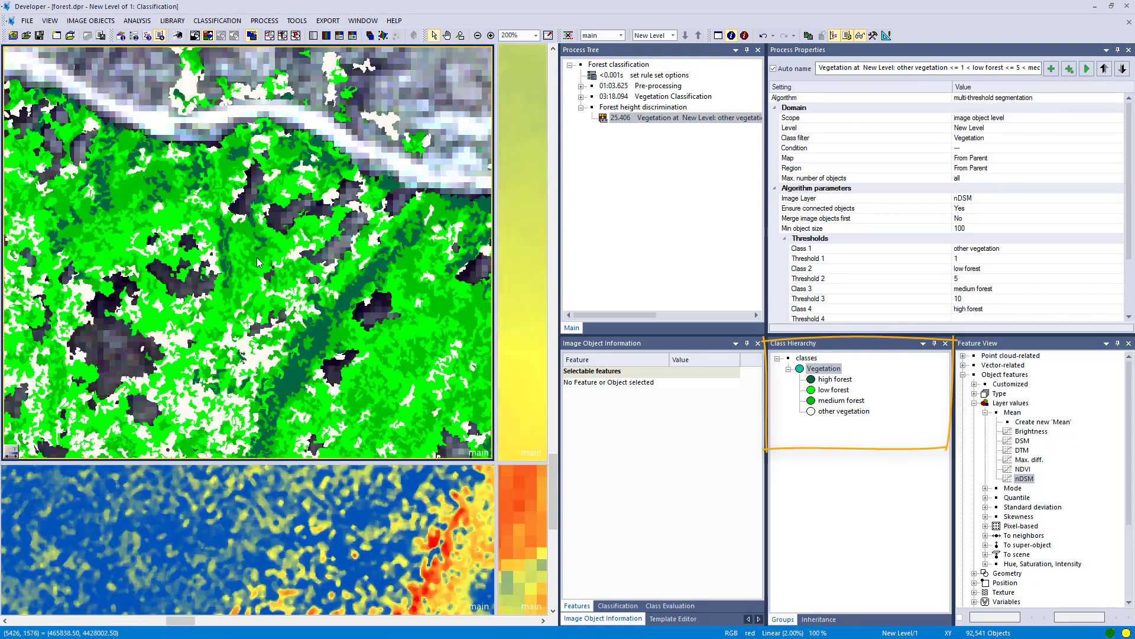
mouse_move(322, 339)
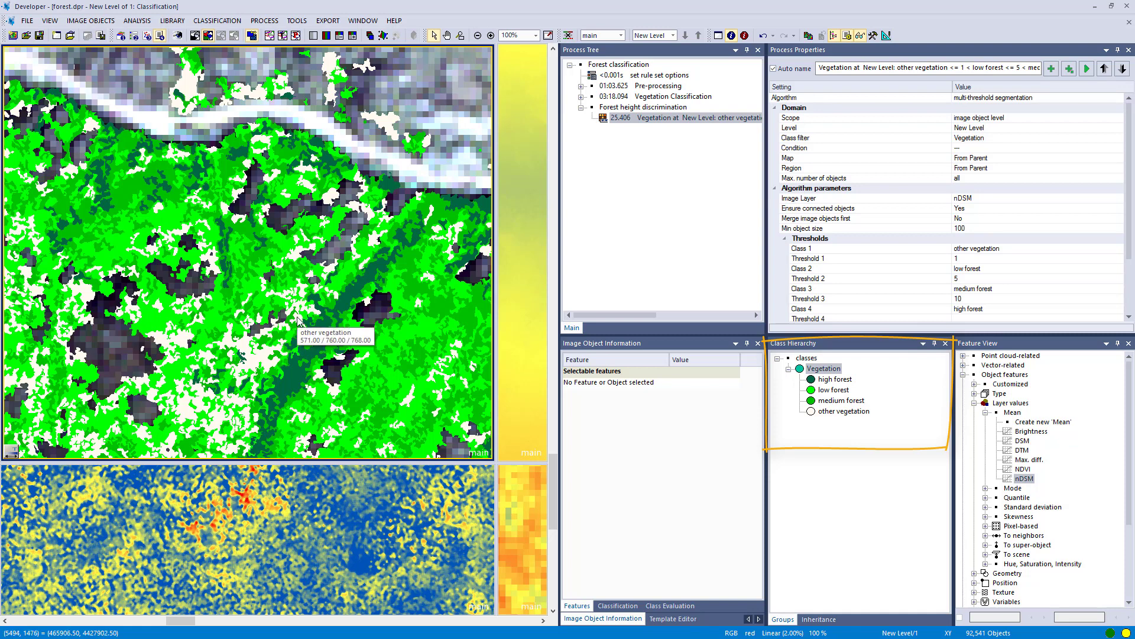
scroll(317, 260, "up", 3)
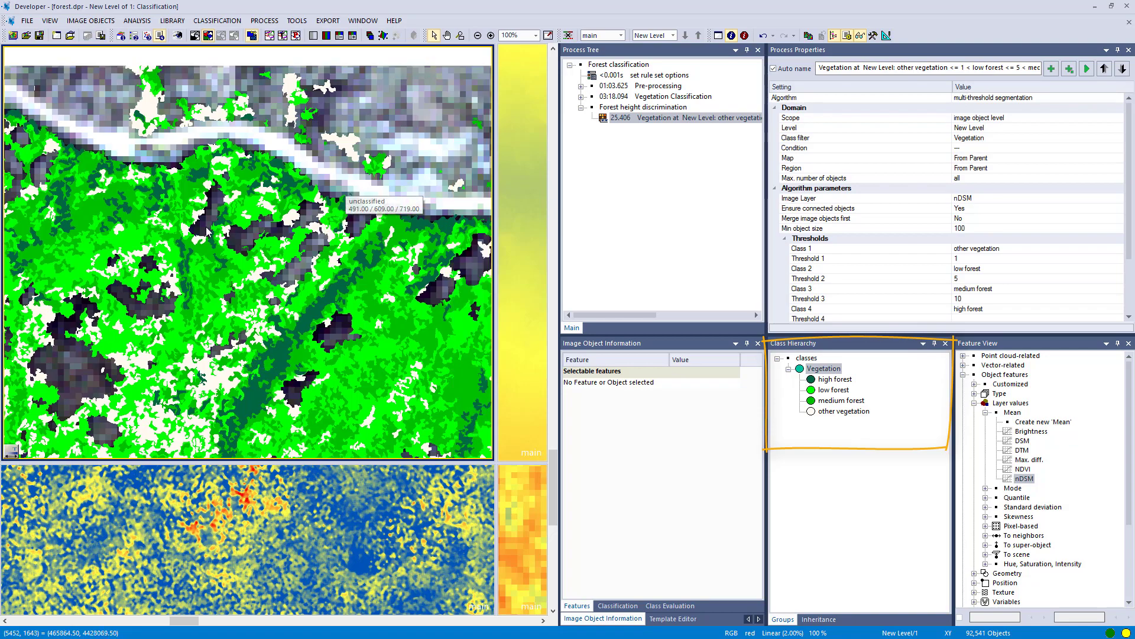
scroll(317, 260, "down", 6)
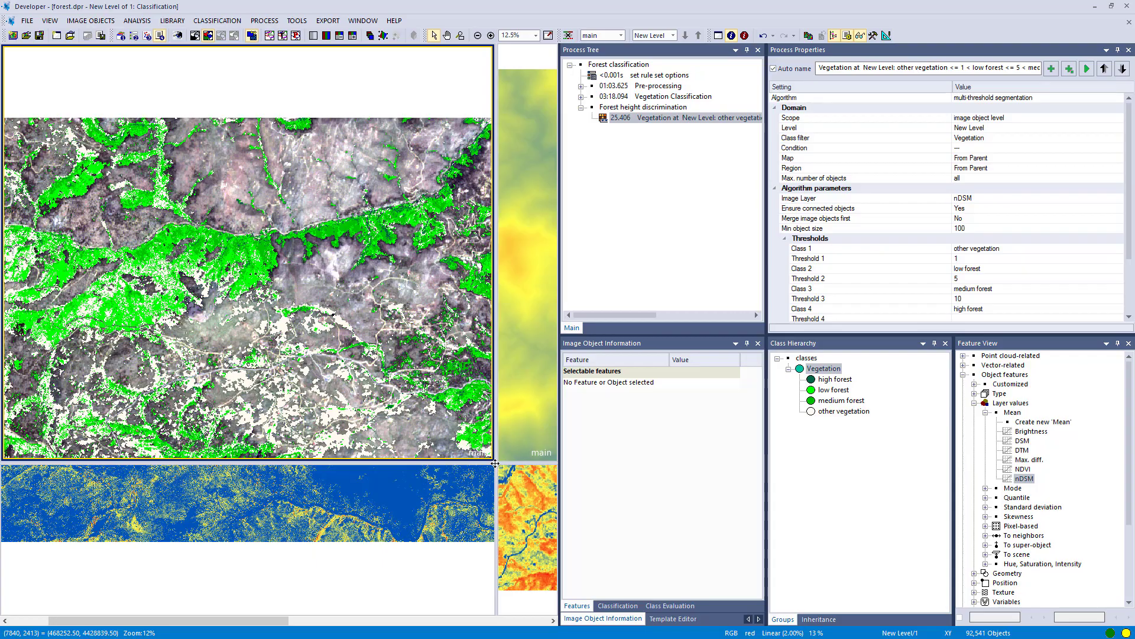
scroll(551, 487, "down", 2)
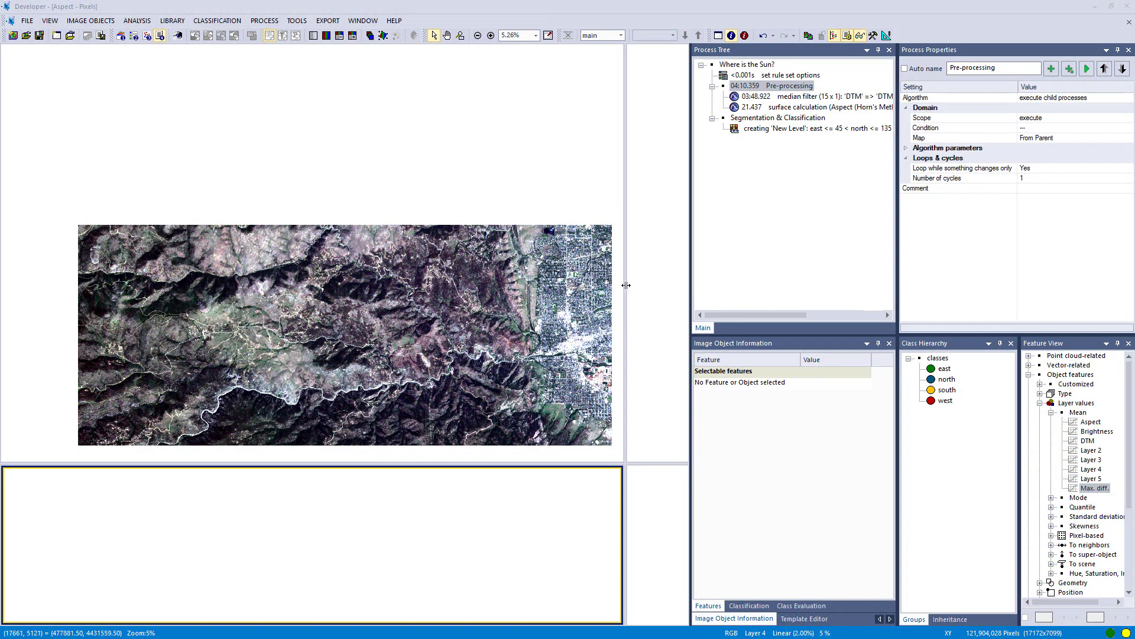
Reveal the DTM view beside the imagery and inspect the median filter and Aspect calculation parameters
left_click_drag(626, 285, 255, 287)
left_click(414, 323)
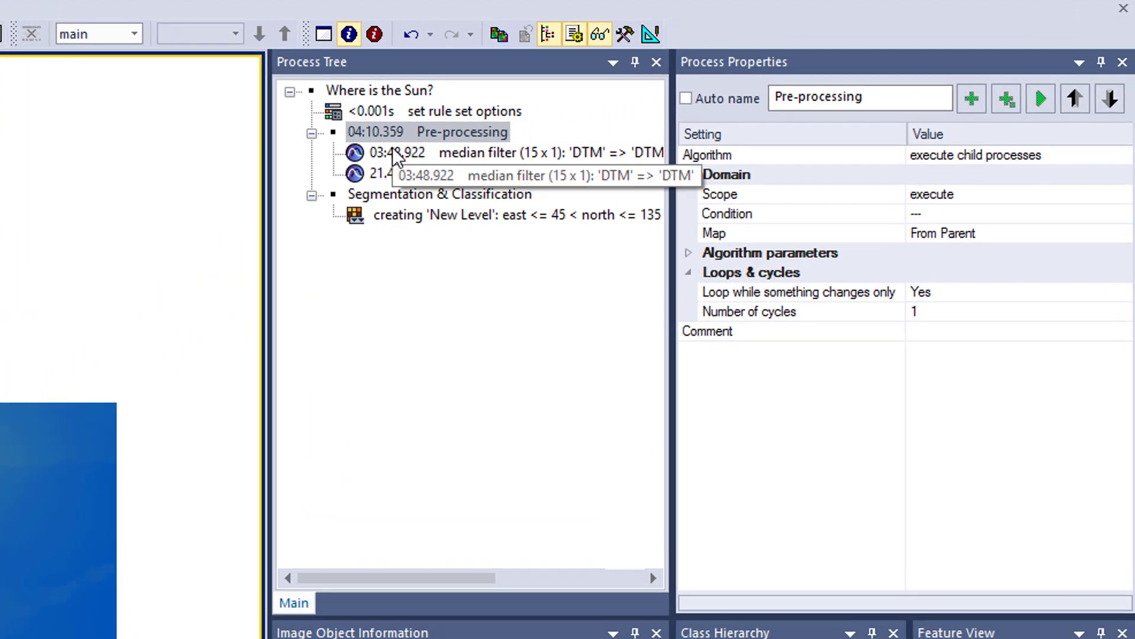
left_click(392, 147)
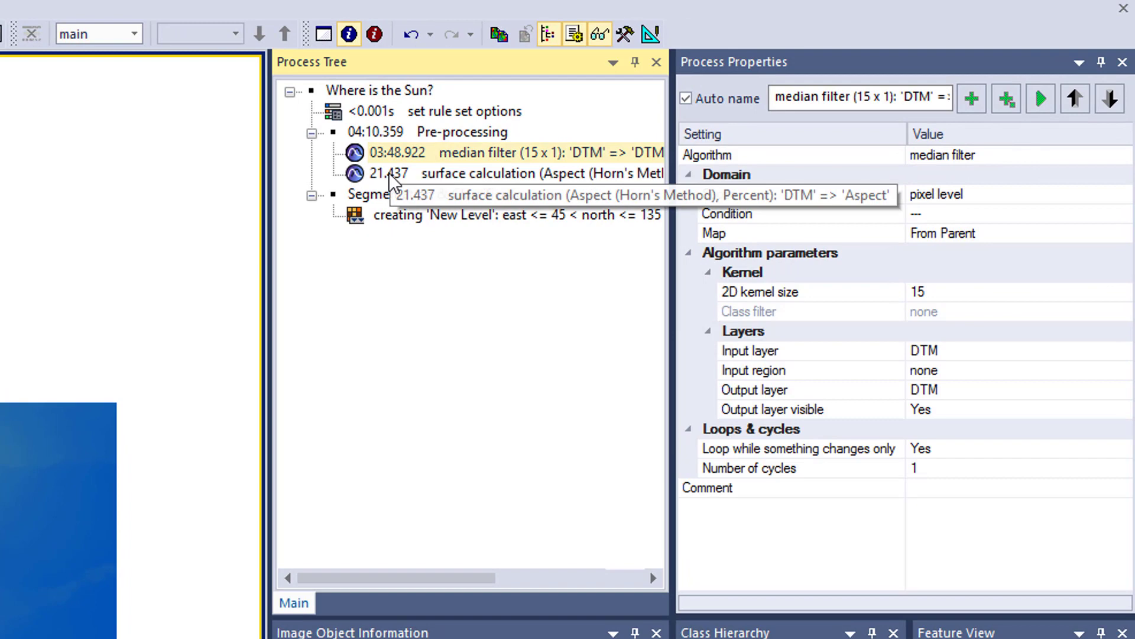
left_click(389, 172)
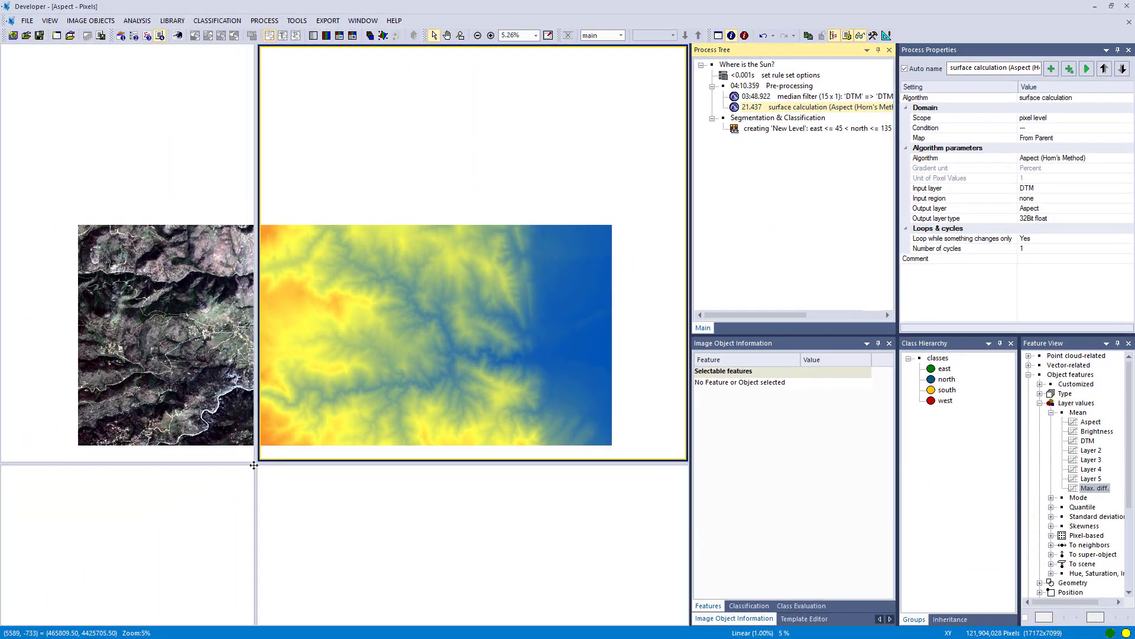
Enlarge the Aspect layer view and rearrange the four views with the imagery active
left_click_drag(254, 465, 259, 189)
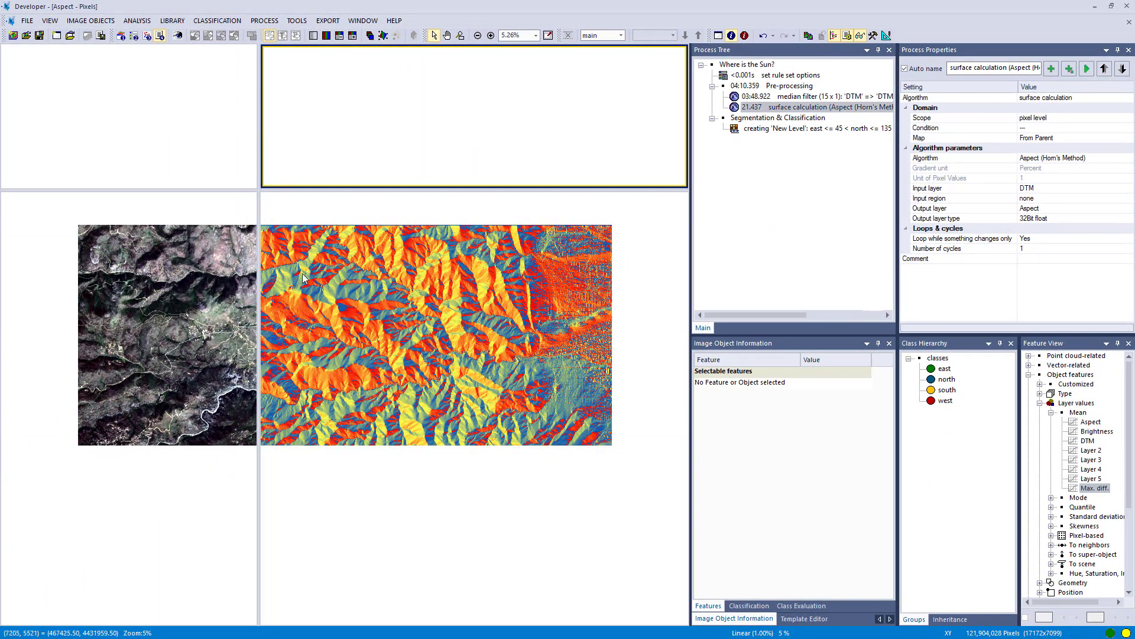
scroll(303, 278, "up", 3)
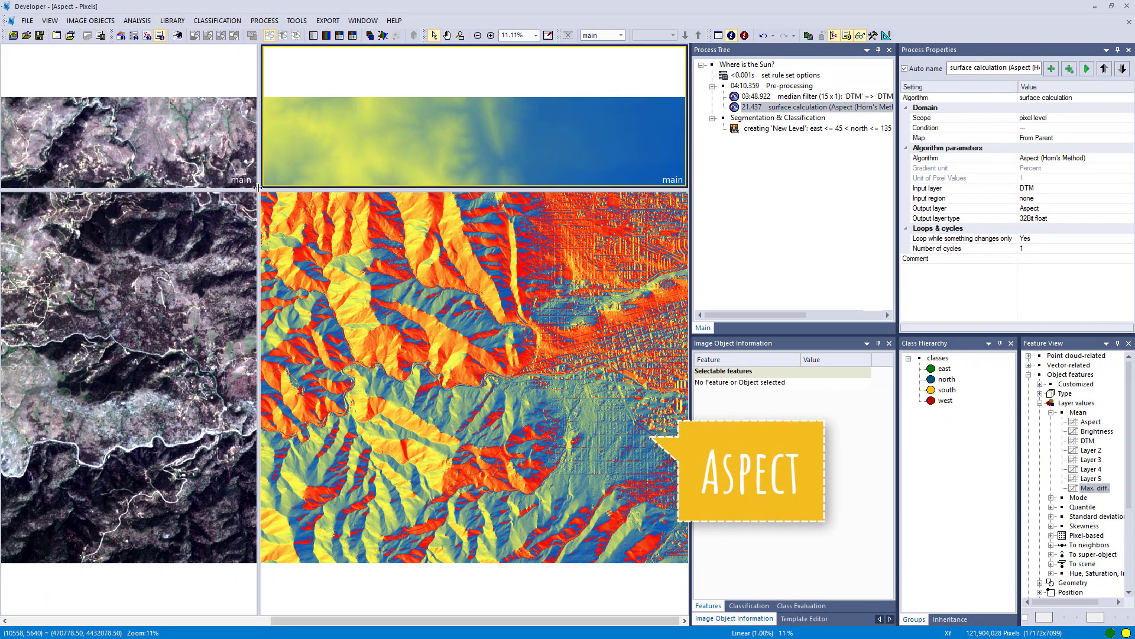
left_click_drag(258, 191, 316, 345)
left_click(296, 364)
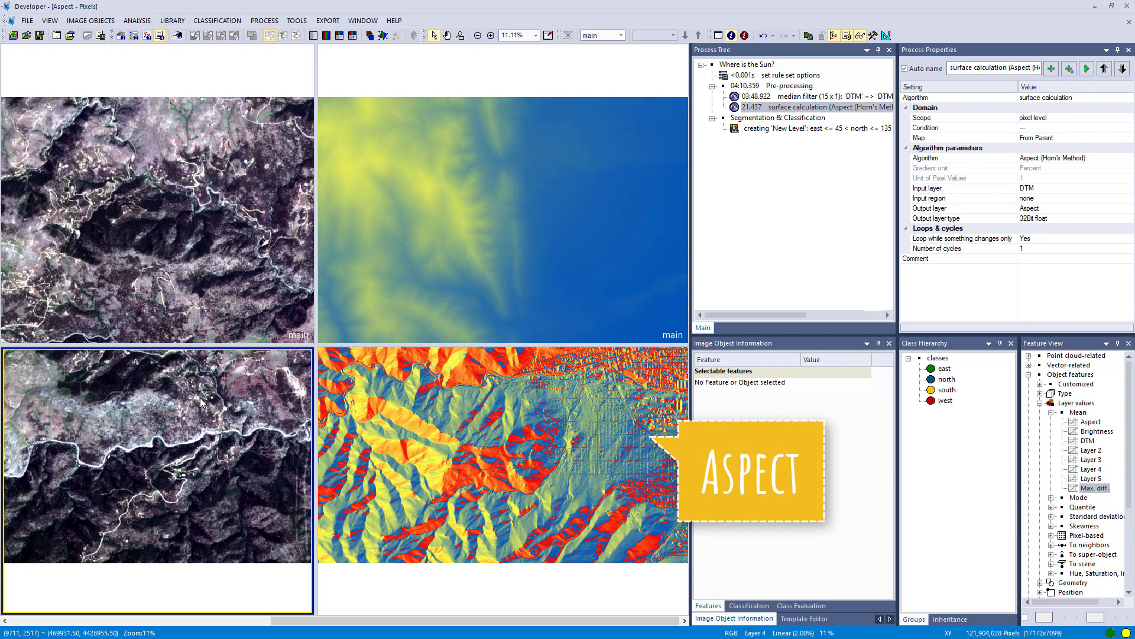
left_click(775, 129)
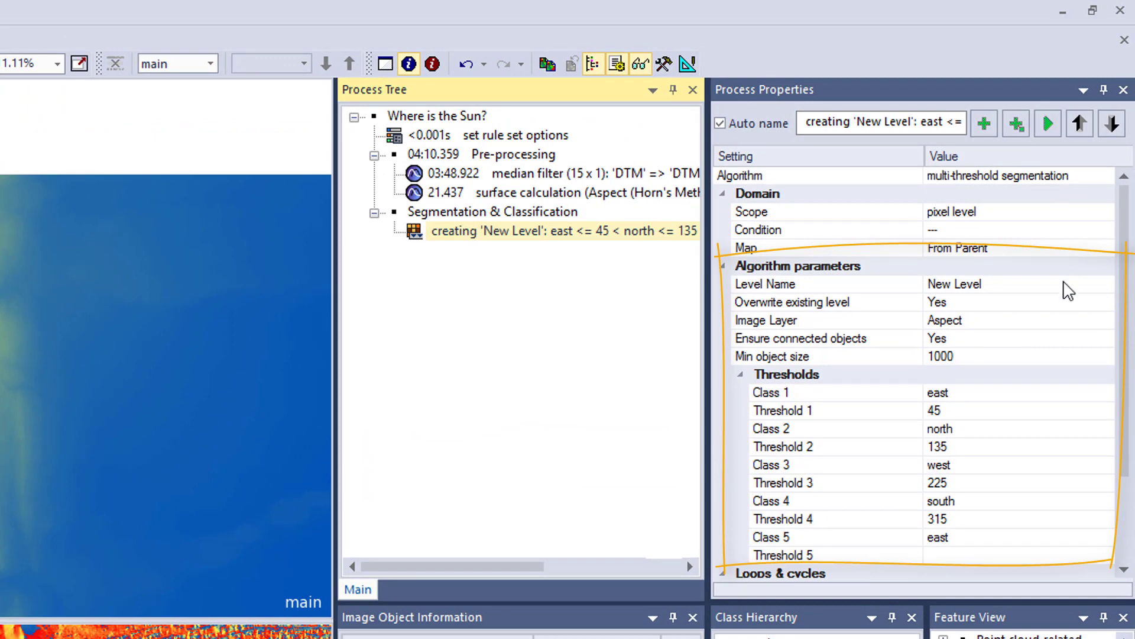
Execute the Aspect multi-threshold segmentation and click objects to check their north, west and east classes
left_click(1068, 324)
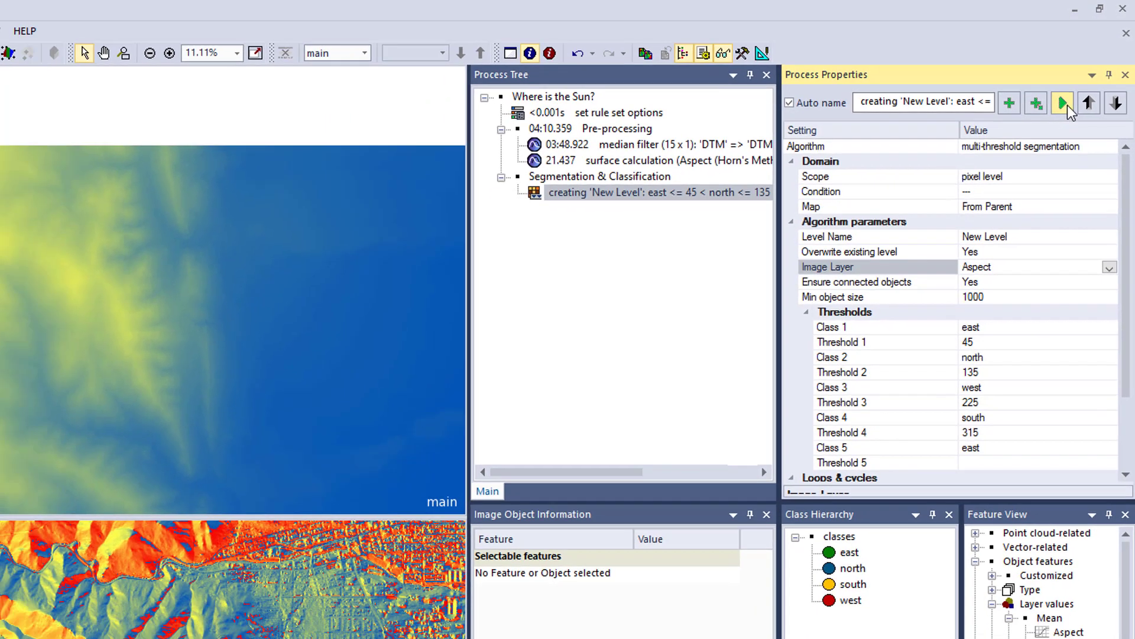
left_click(1063, 103)
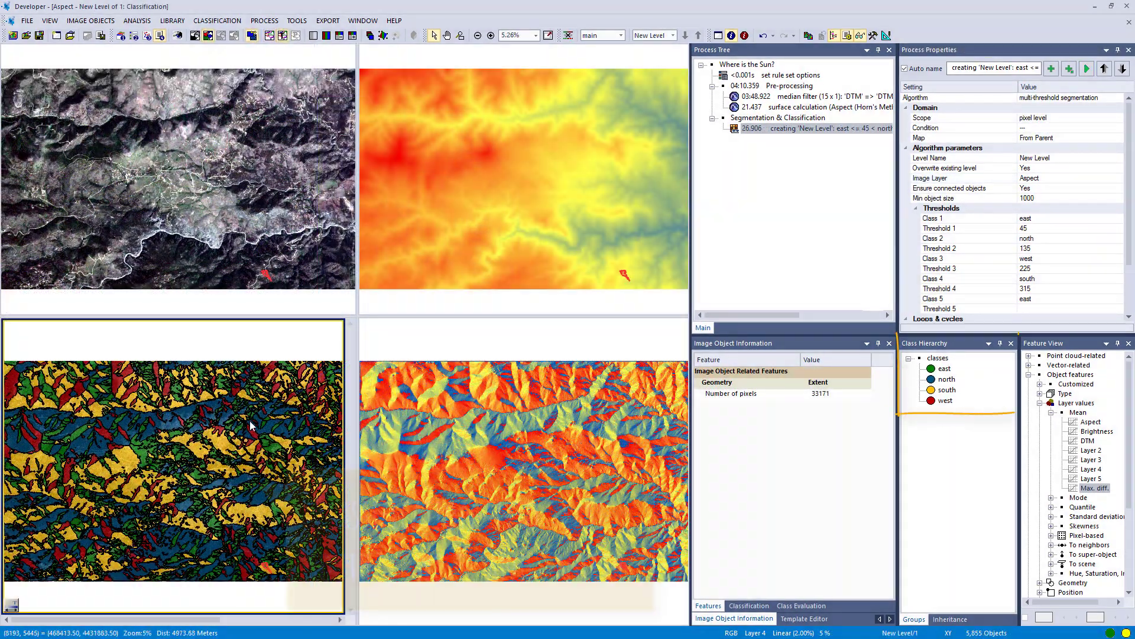
left_click(215, 409)
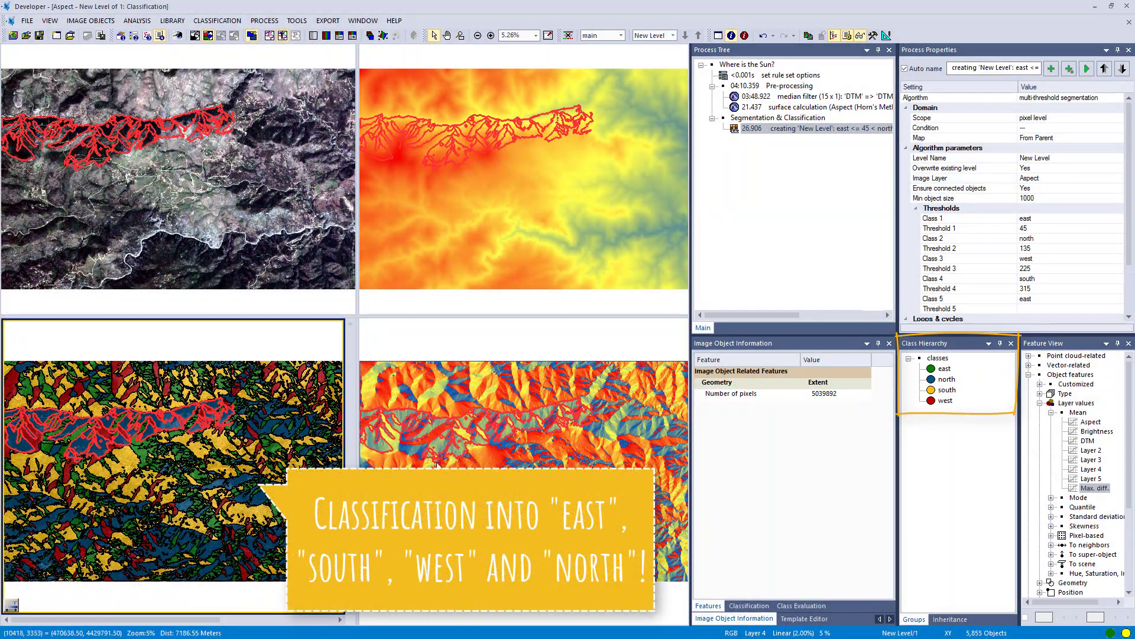
left_click(202, 403)
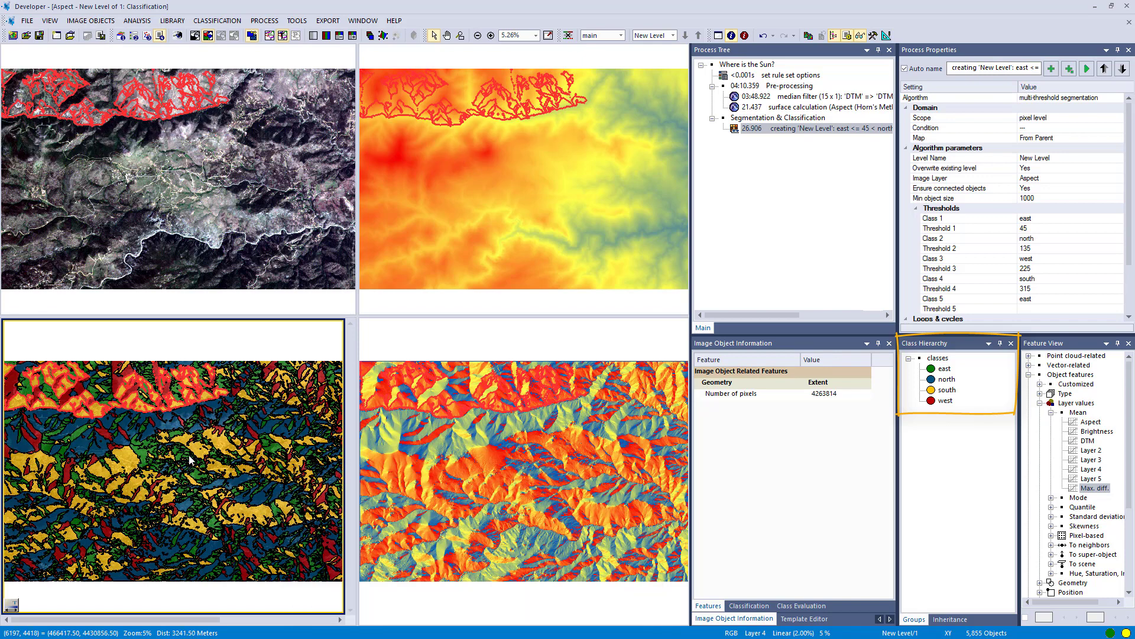
left_click(193, 524)
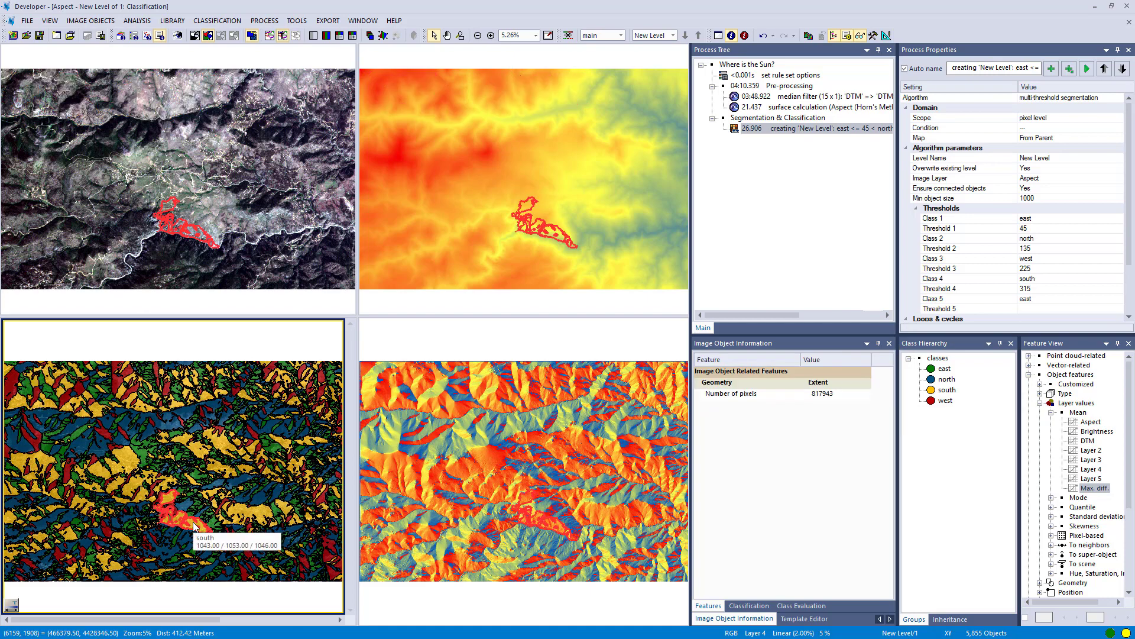
left_click(221, 506)
mouse_move(221, 506)
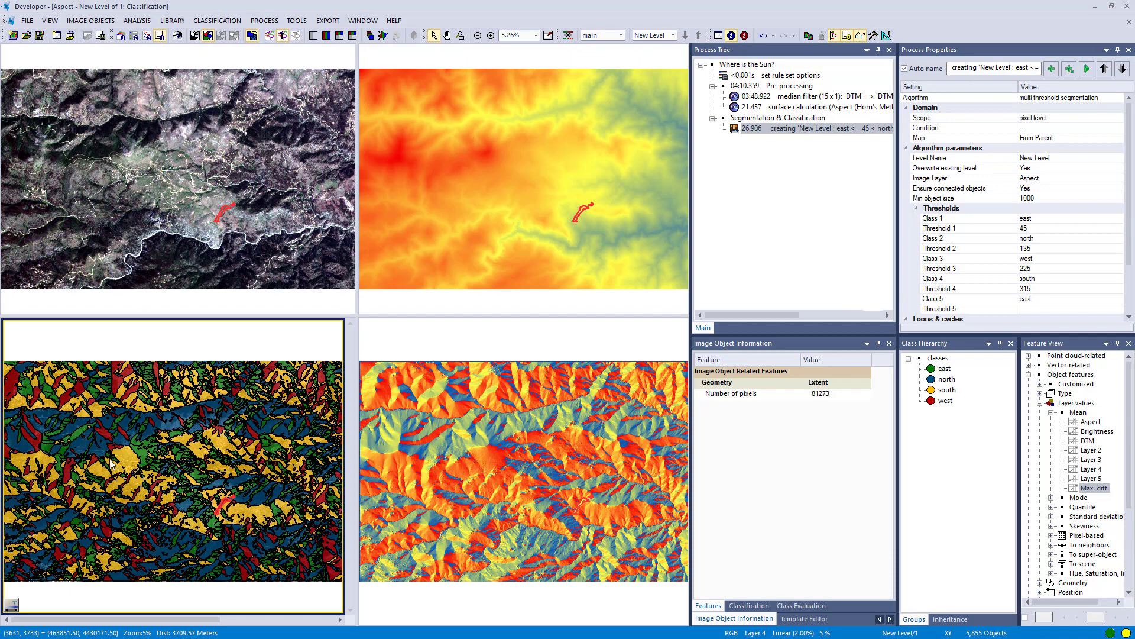
left_click(74, 437)
mouse_move(74, 438)
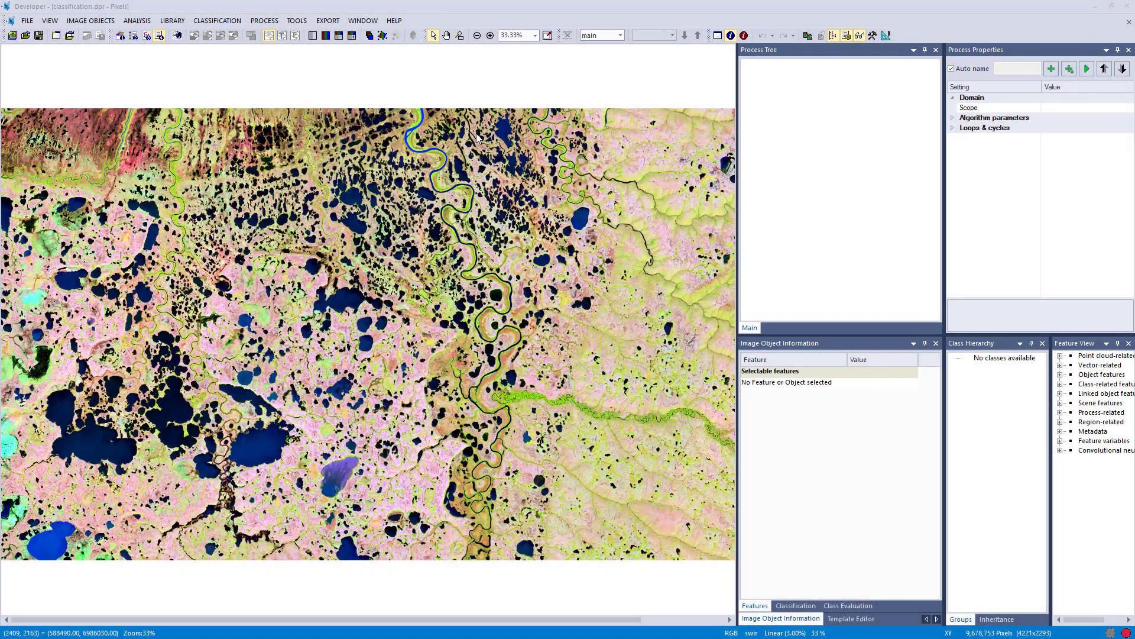
Split the project view horizontally into two stacked views
mouse_move(478, 137)
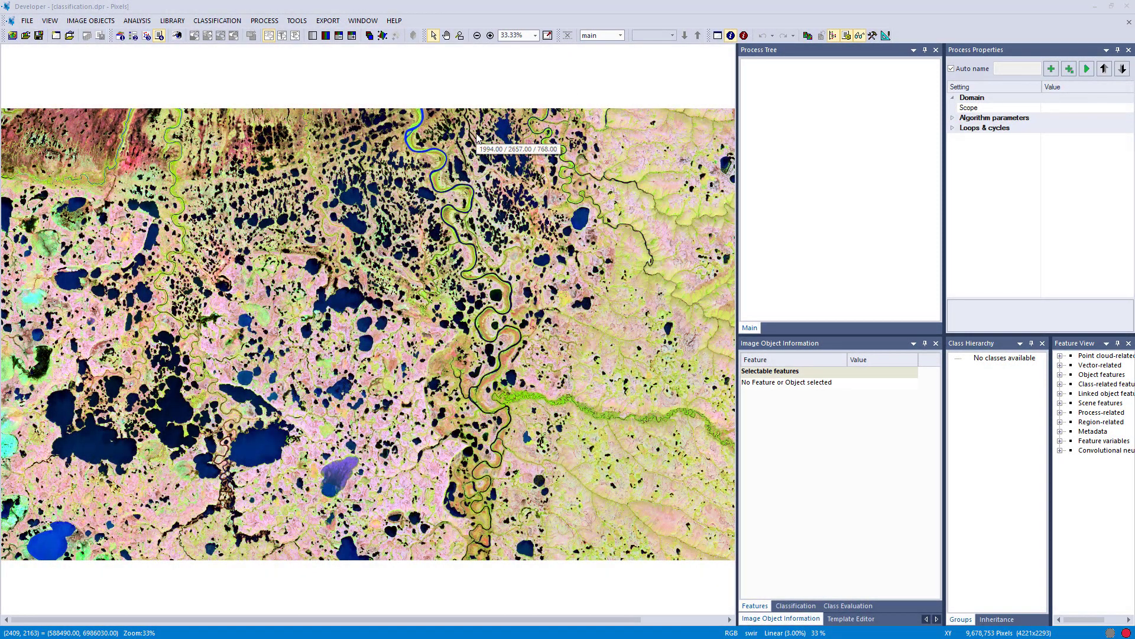
left_click(363, 20)
left_click(388, 47)
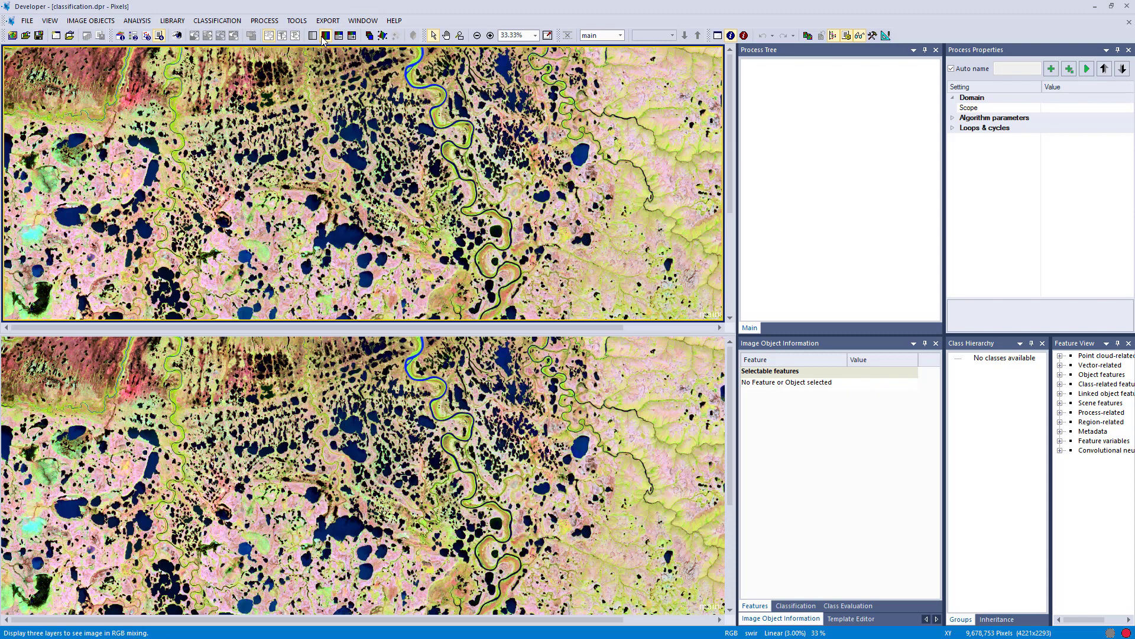
Show only the classification layer in the top view, then append a new process to the Process Tree
left_click(368, 37)
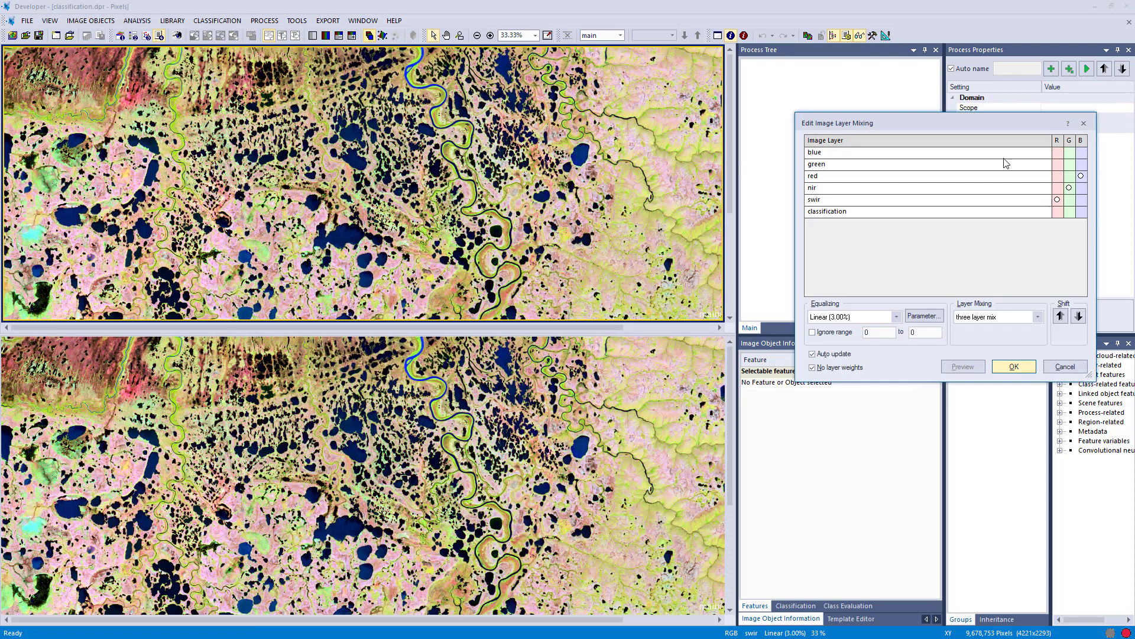
left_click(1057, 199)
left_click(1069, 188)
left_click(1081, 176)
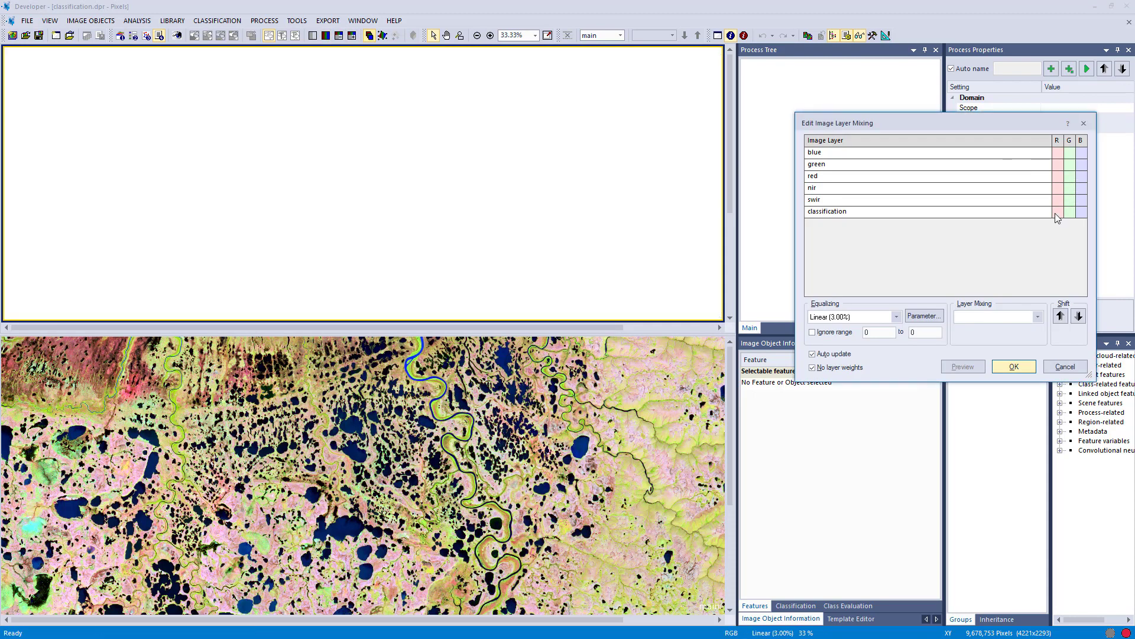
left_click(1056, 212)
left_click(1018, 366)
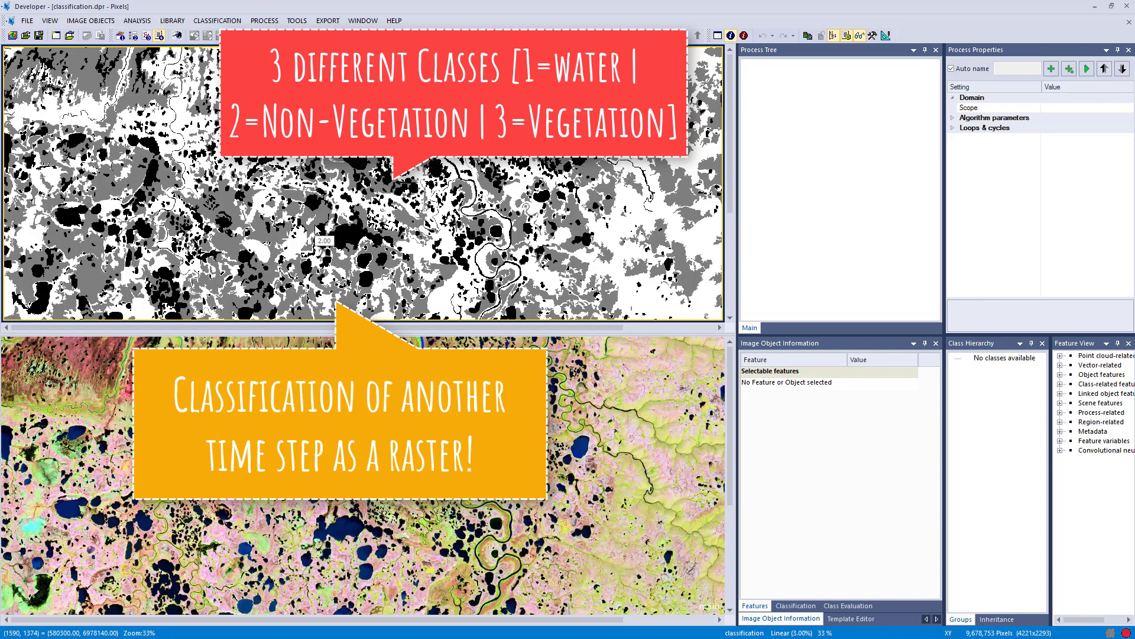
right_click(843, 124)
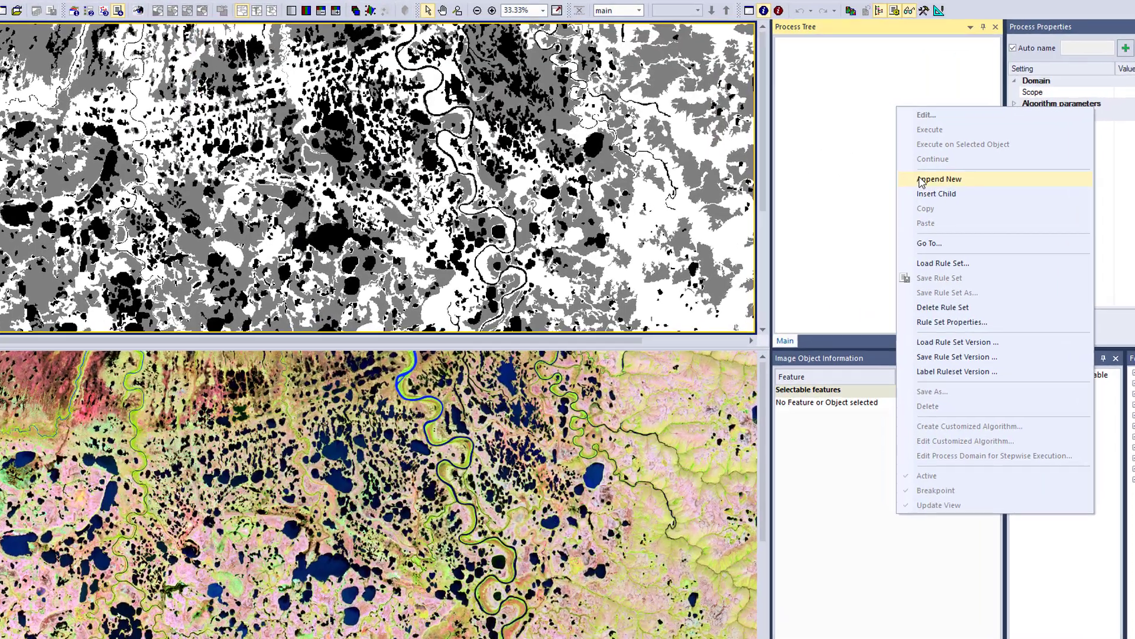
left_click(921, 181)
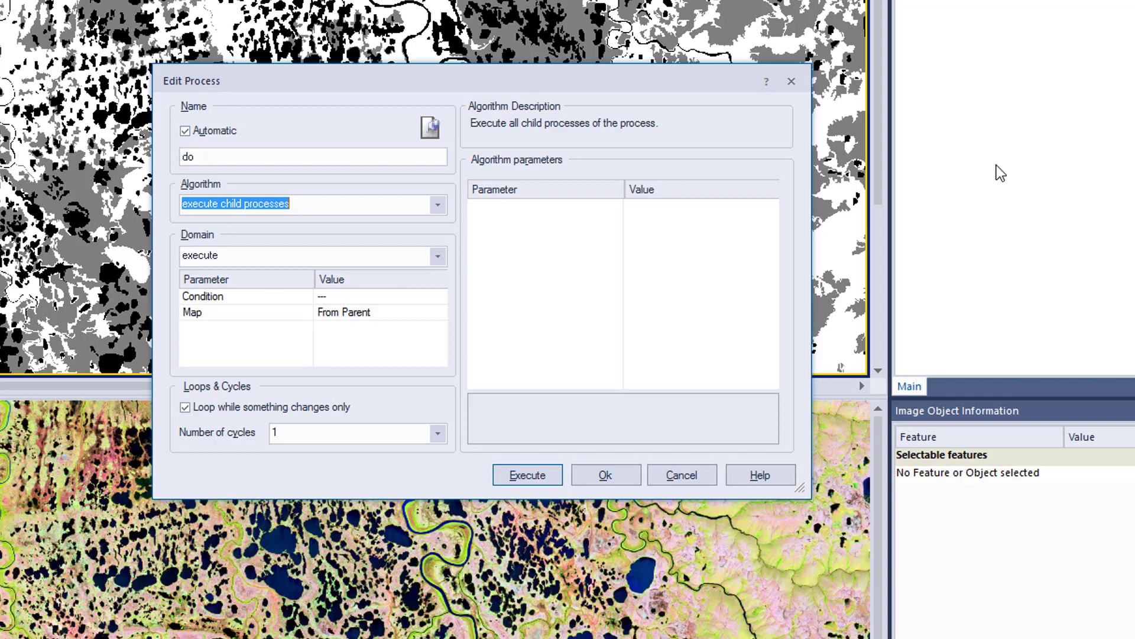
Choose 'multi-threshold segmentation' as the new process's algorithm
left_click(438, 205)
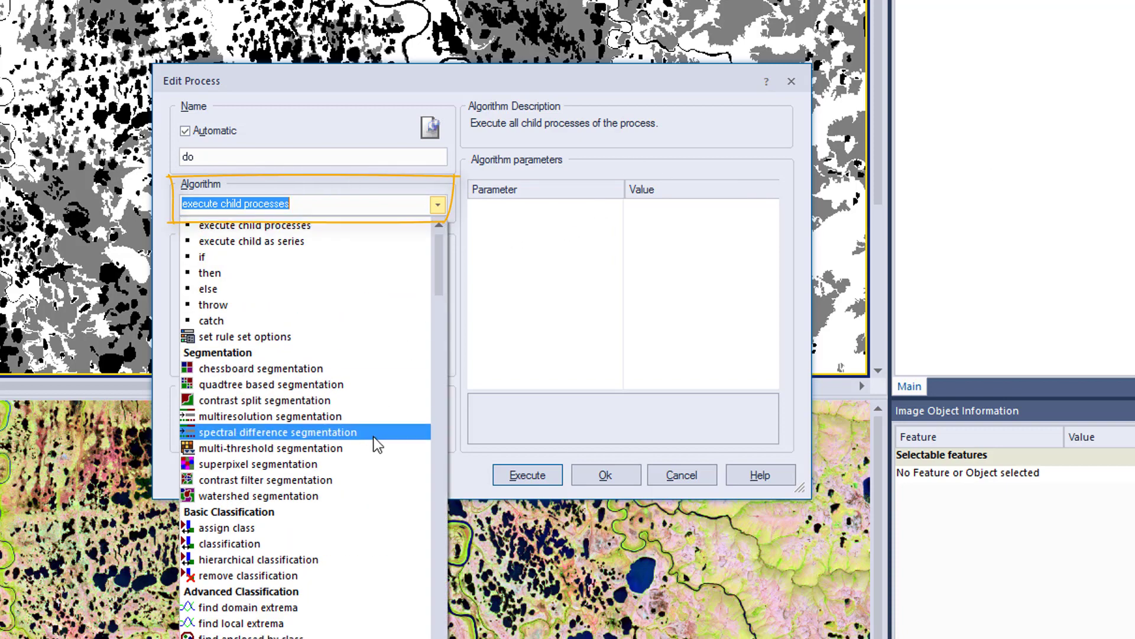
left_click(376, 448)
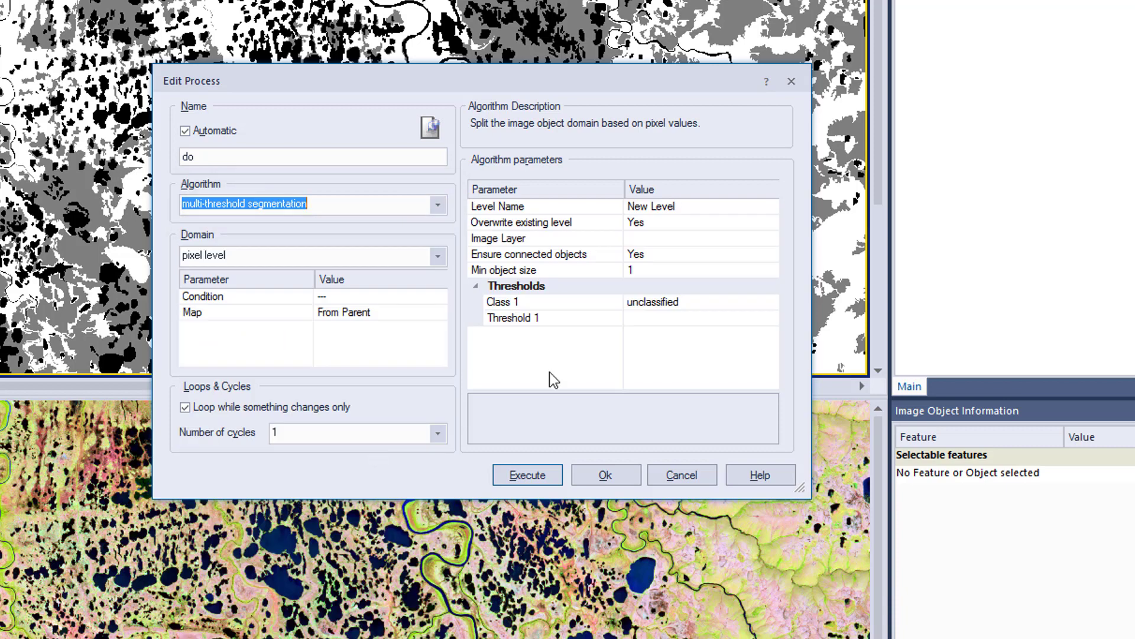
Add a cyan 'water' class with threshold 1
left_click(698, 303)
type("water")
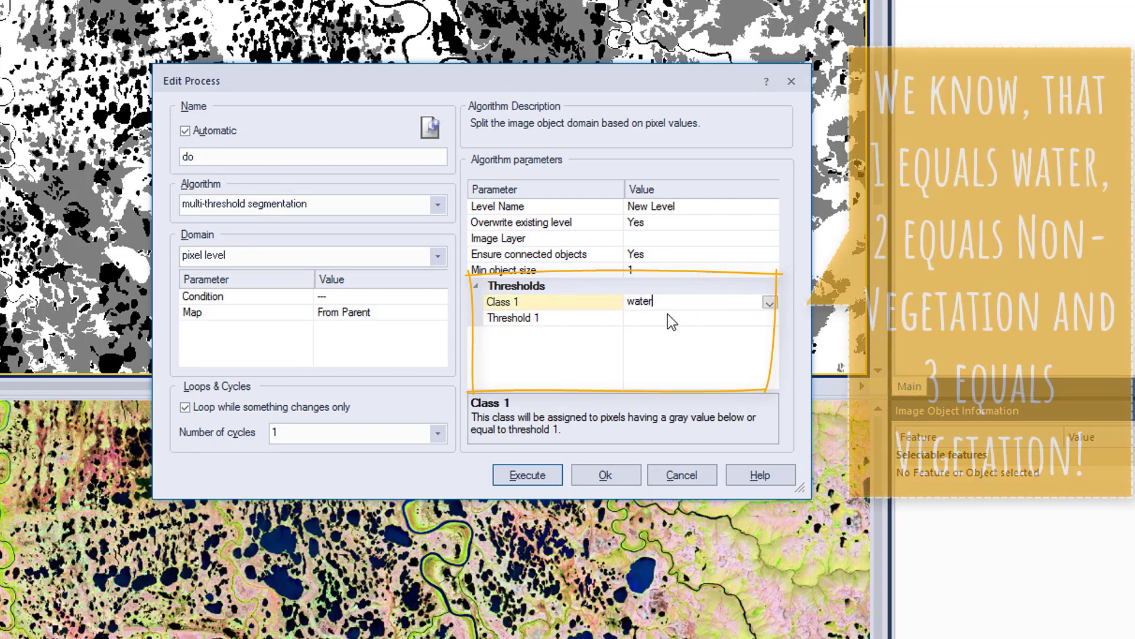
key("Return")
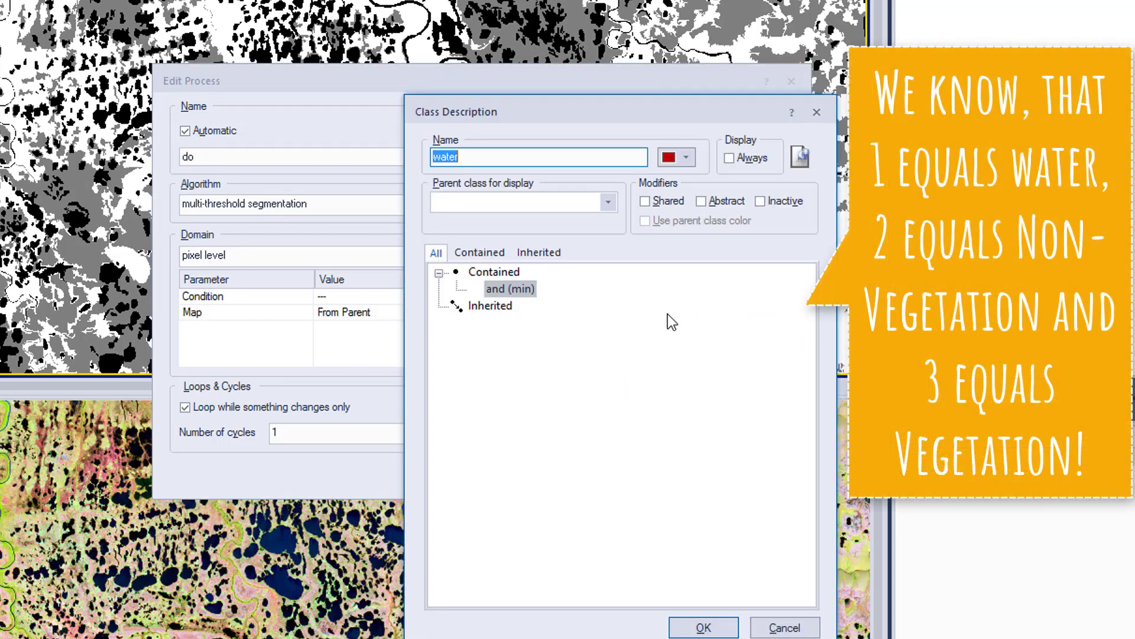
left_click(686, 156)
left_click(717, 227)
left_click(697, 626)
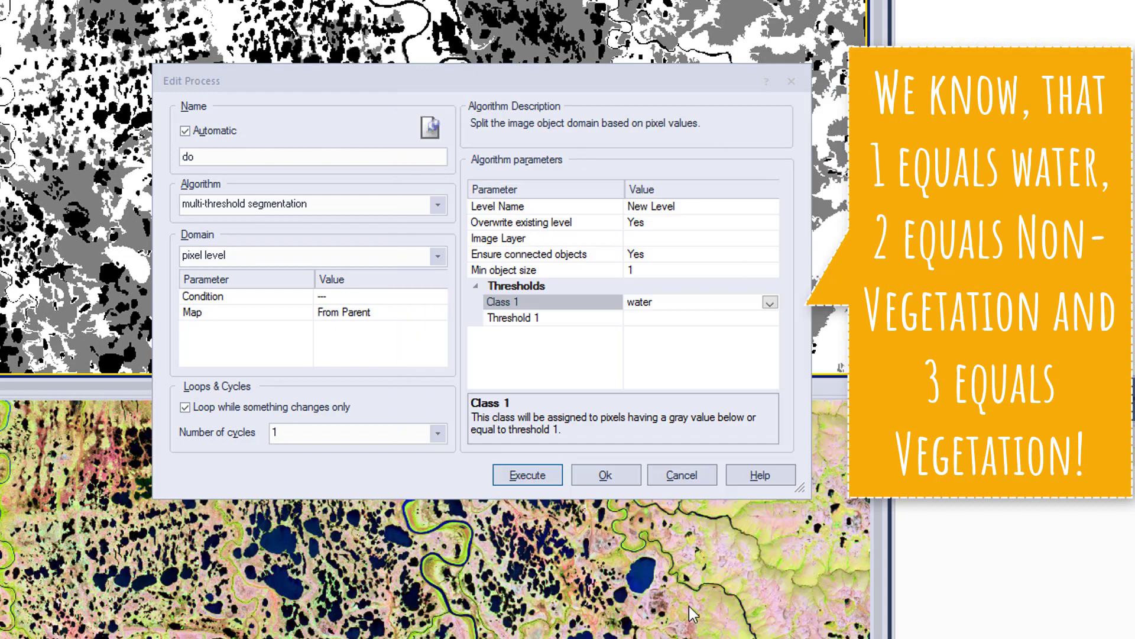
left_click(692, 323)
type("1")
key("Return")
Add an orange 'Non-Vegetation' class with threshold 2
left_click(686, 336)
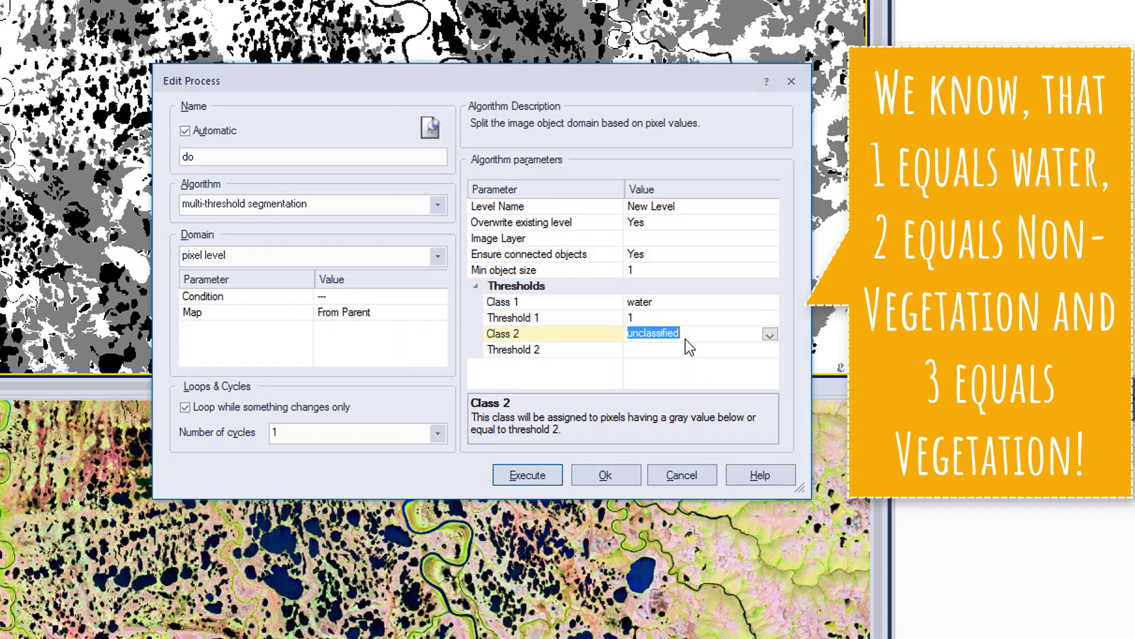
type("Non-Vegetation")
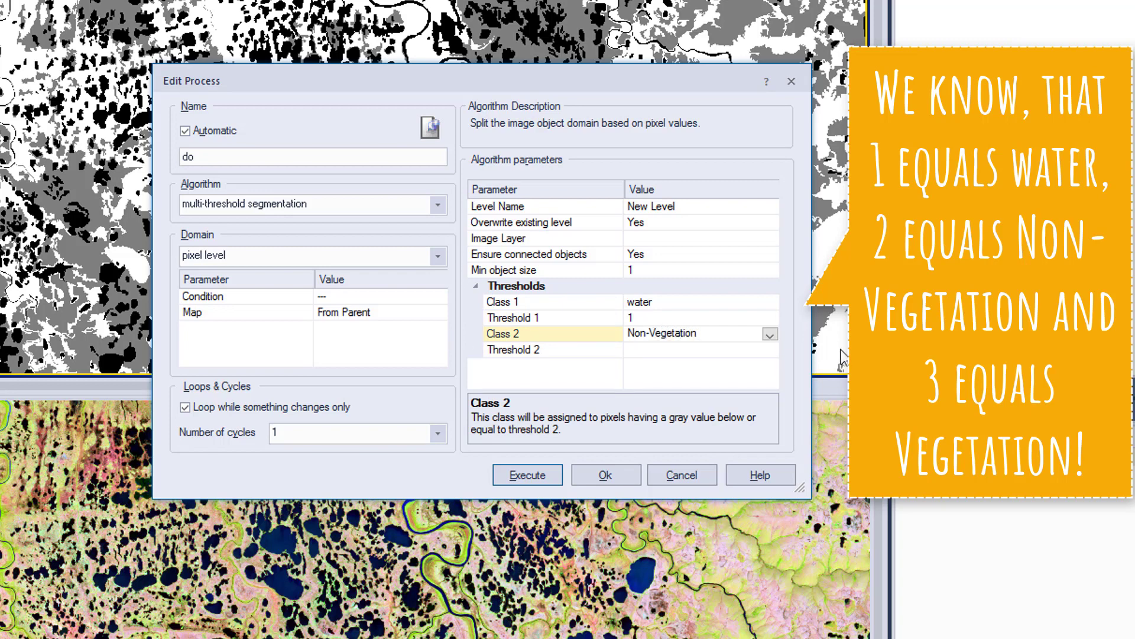
key("Return")
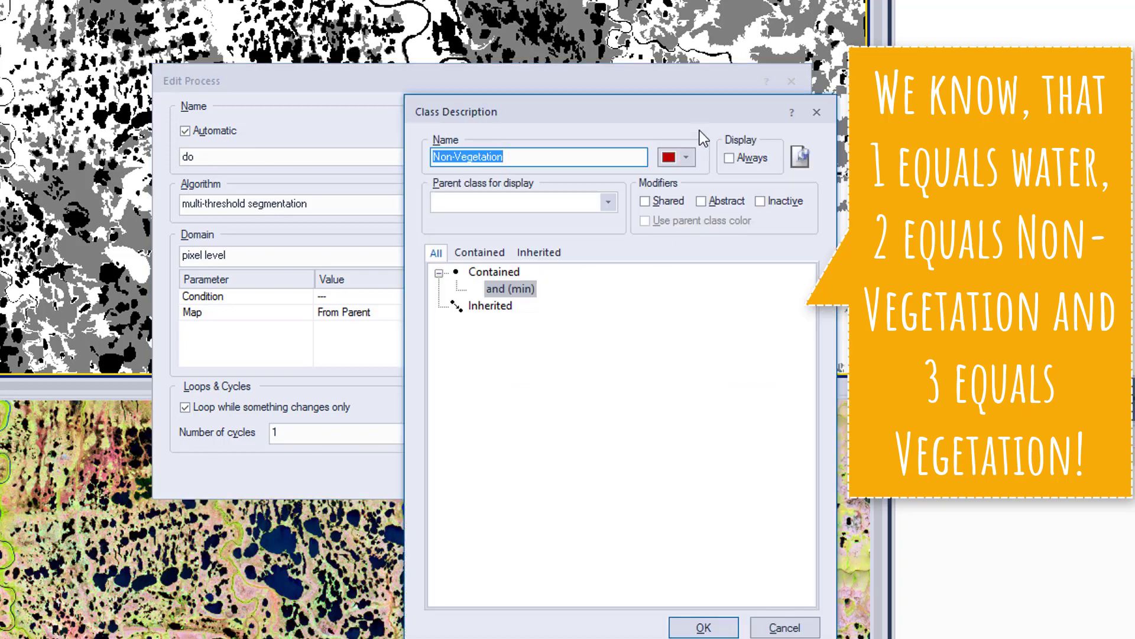
left_click(690, 157)
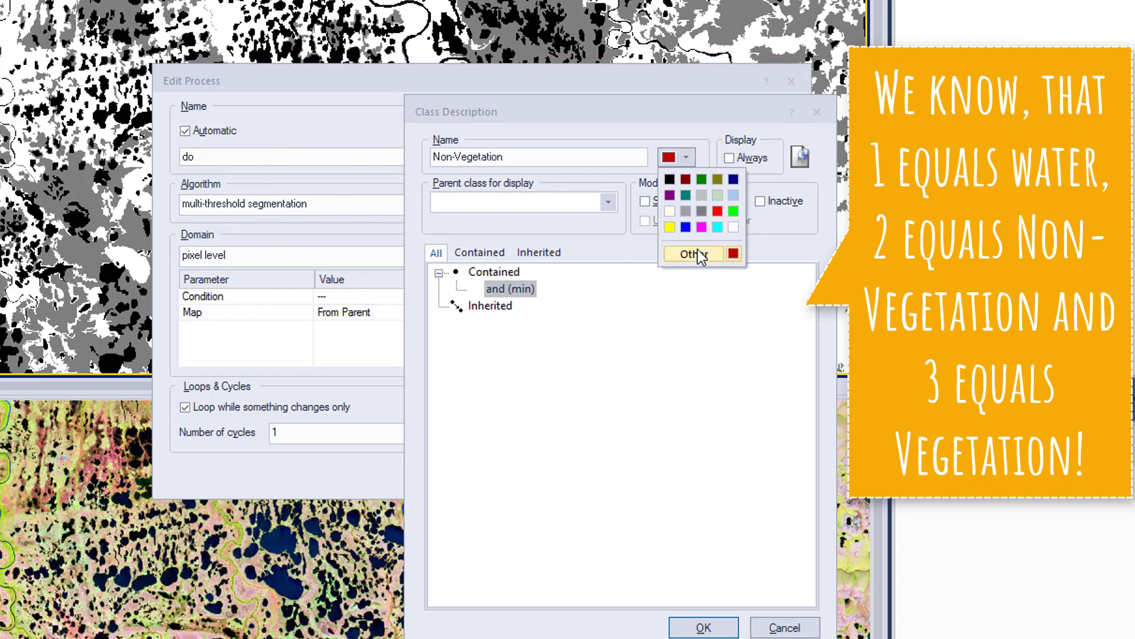
left_click(698, 246)
left_click(601, 378)
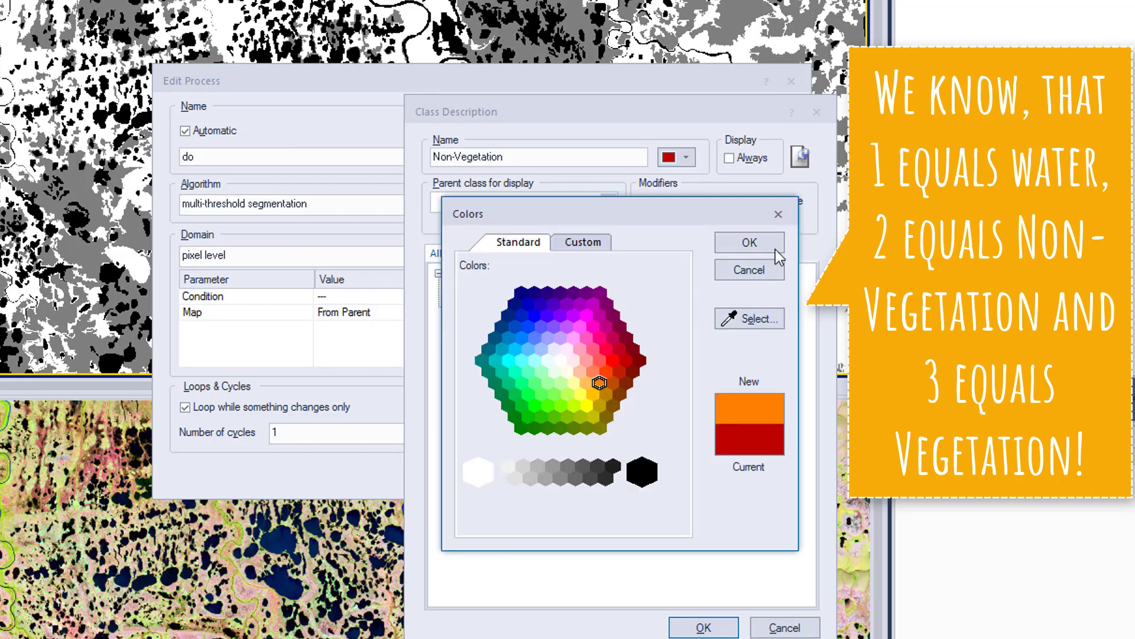
left_click(774, 249)
left_click(703, 628)
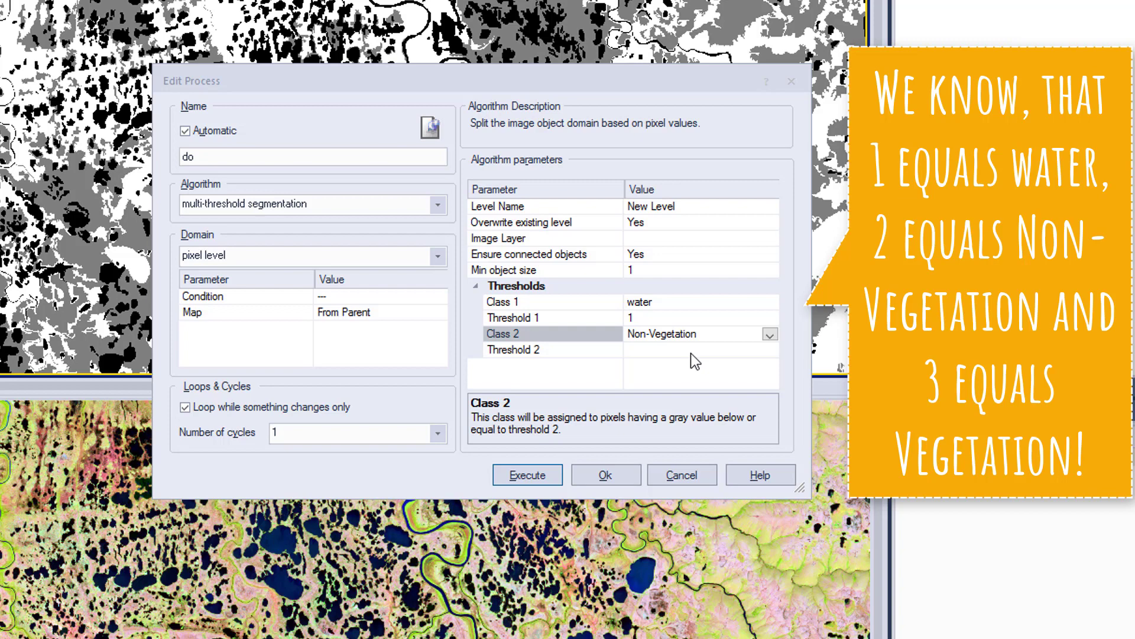
left_click(691, 351)
type("2")
key("Return")
Add a green 'Vegetation' class as the third class
left_click(695, 365)
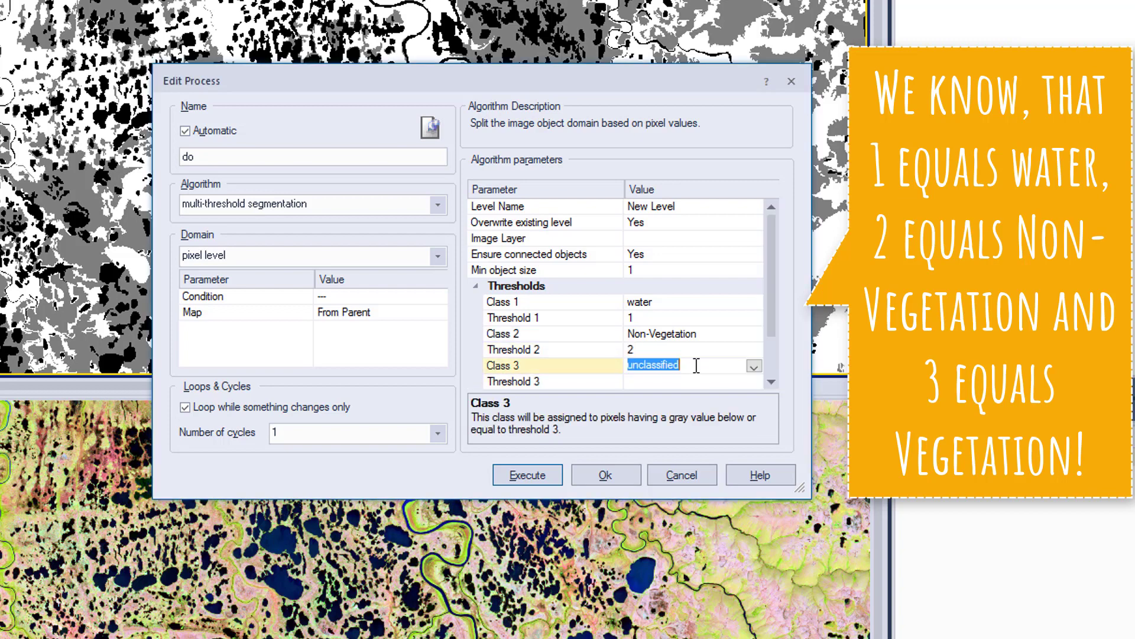
type("Vegetation")
key("Return")
left_click(688, 159)
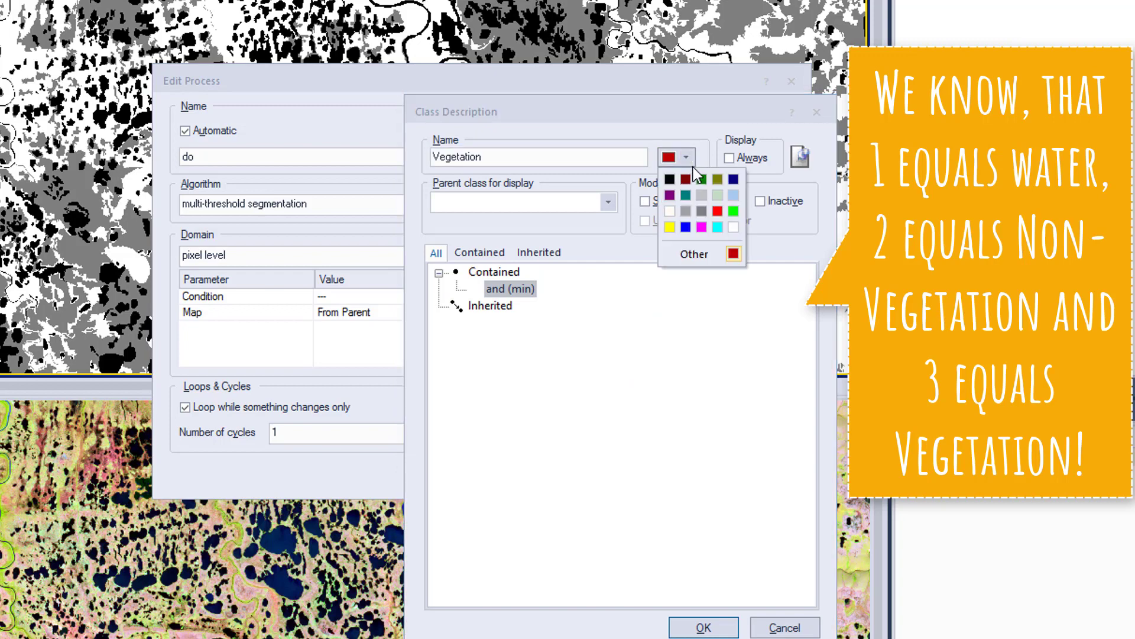
left_click(733, 210)
left_click(704, 627)
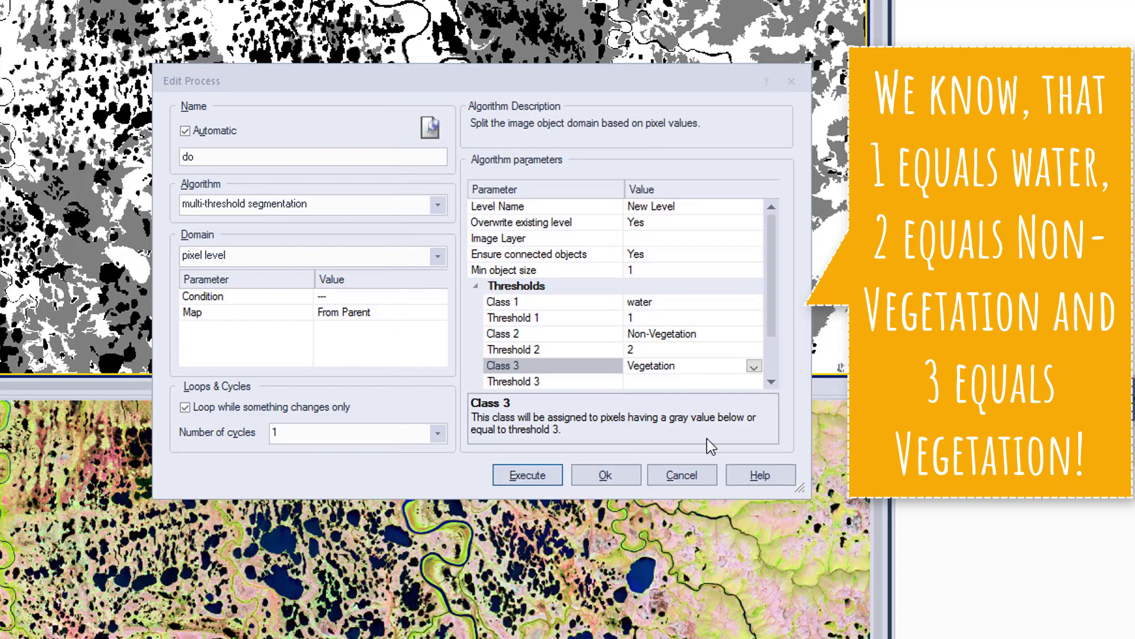
left_click(733, 385)
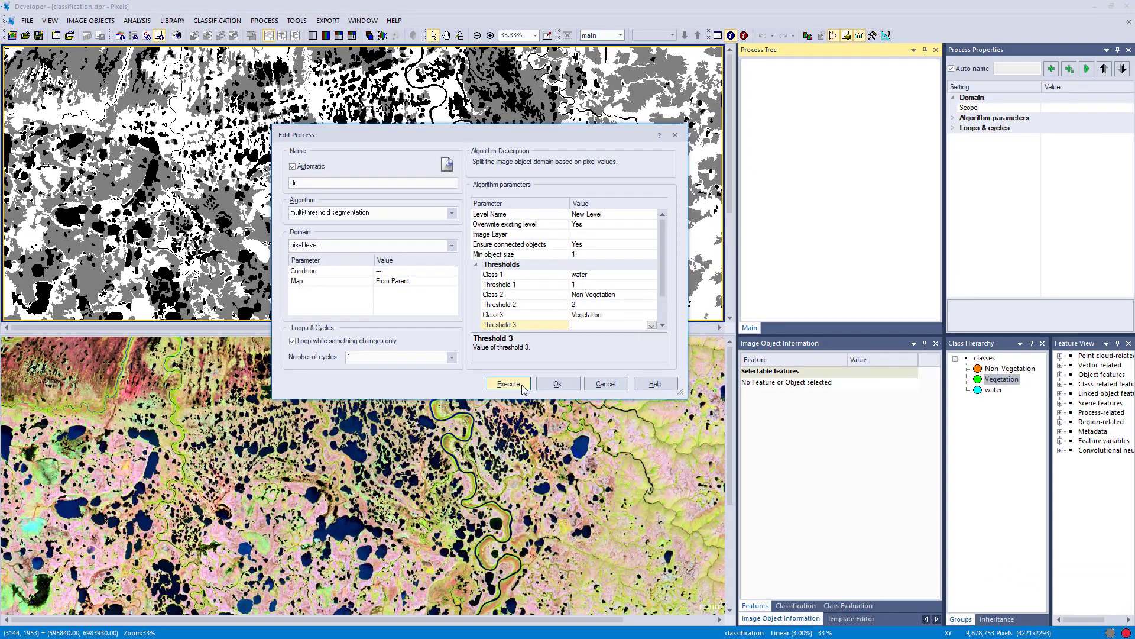
Execute the segmentation, dismiss the missing image layer error, and reopen the process
left_click(522, 385)
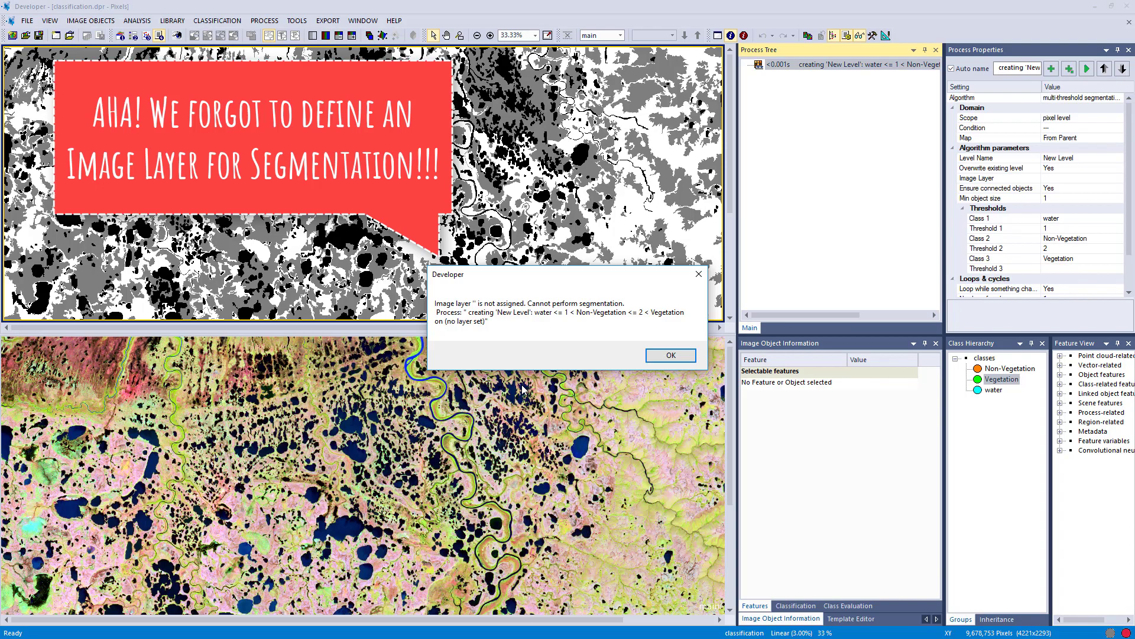
left_click(670, 355)
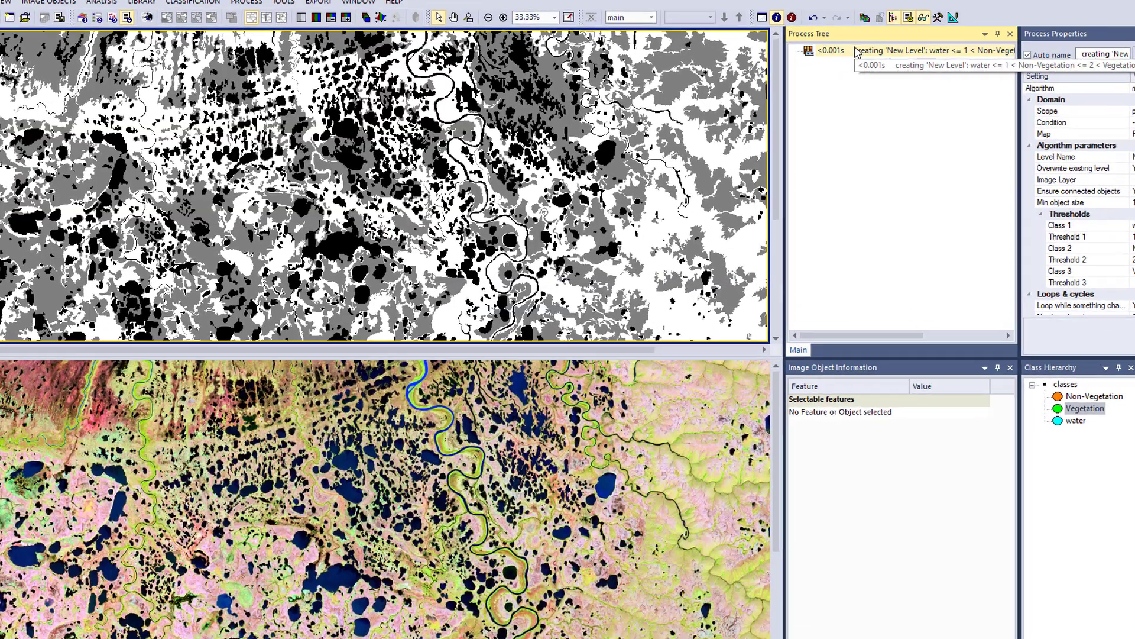
double_click(857, 52)
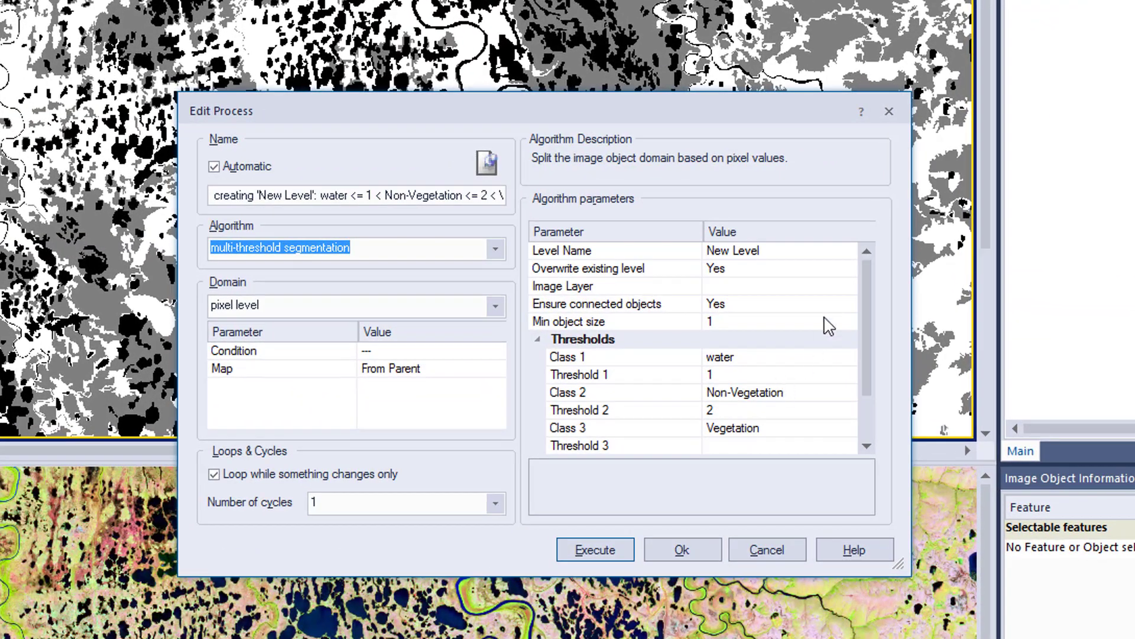
Use the 'classification' image layer, re-execute to get 2,280 objects, and view them in class colours
left_click(689, 245)
left_click(848, 288)
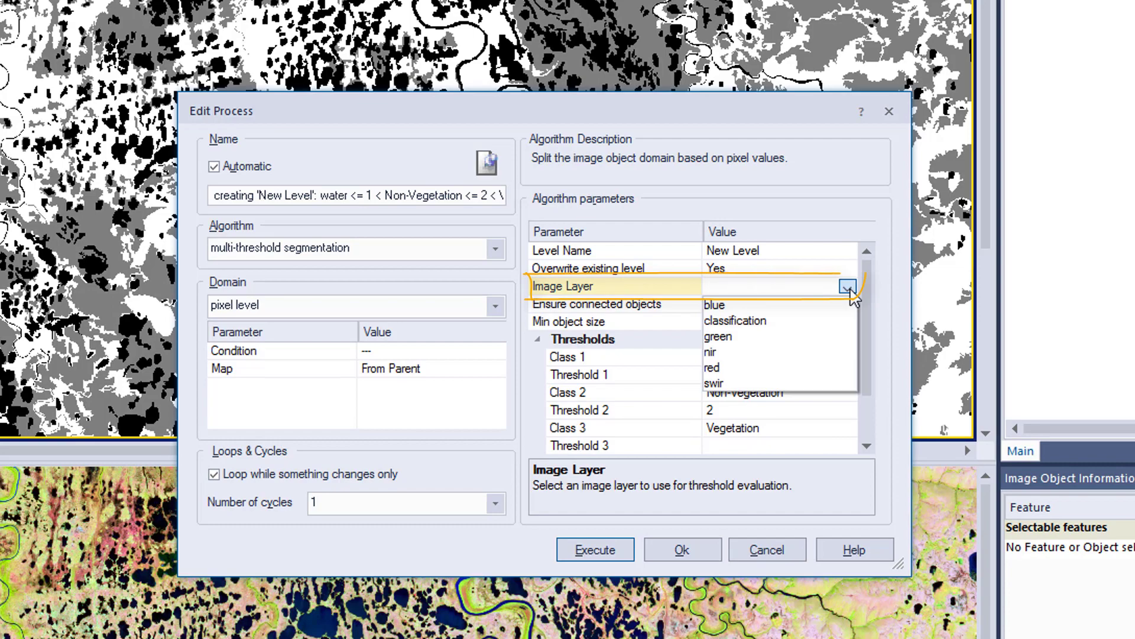
left_click(834, 321)
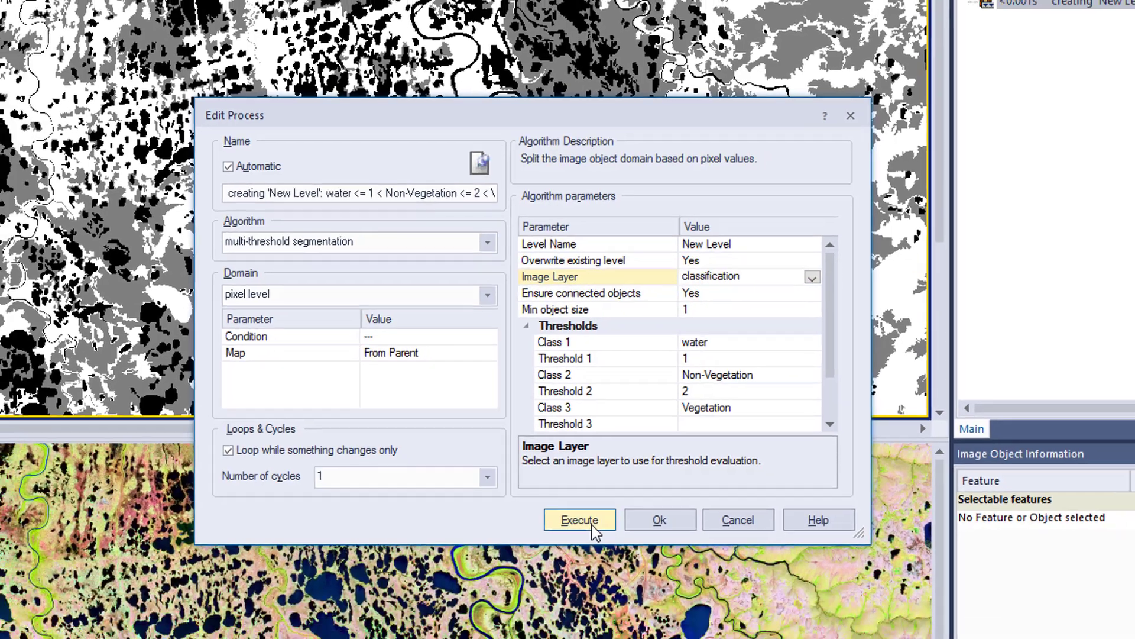
left_click(610, 556)
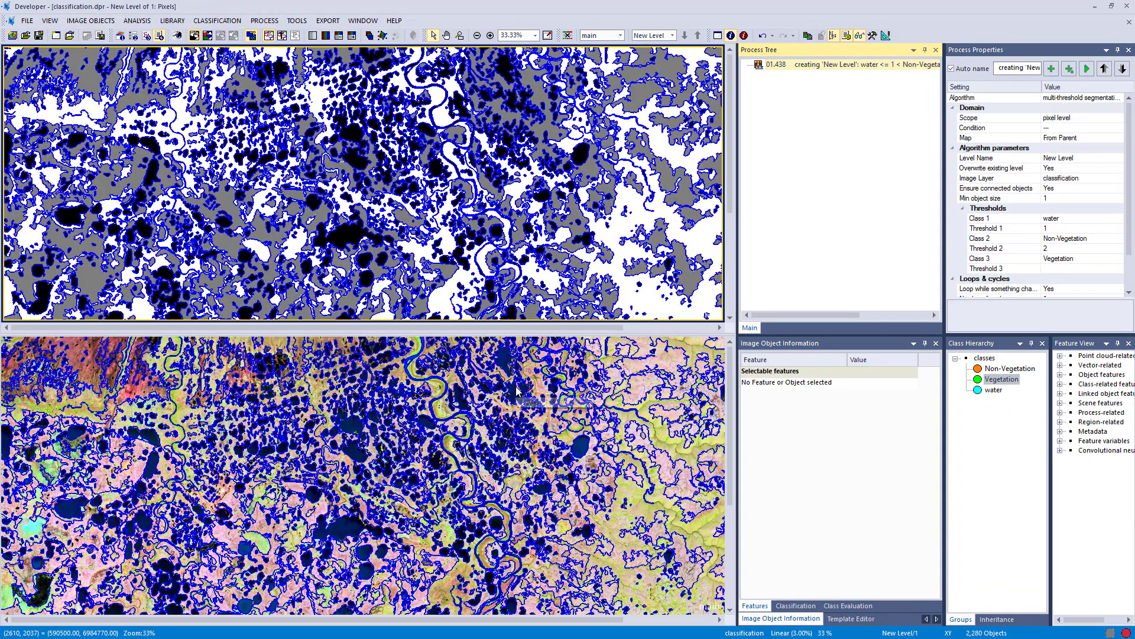
left_click(207, 35)
Fill objects with class colours and switch to Swipe View
left_click(282, 36)
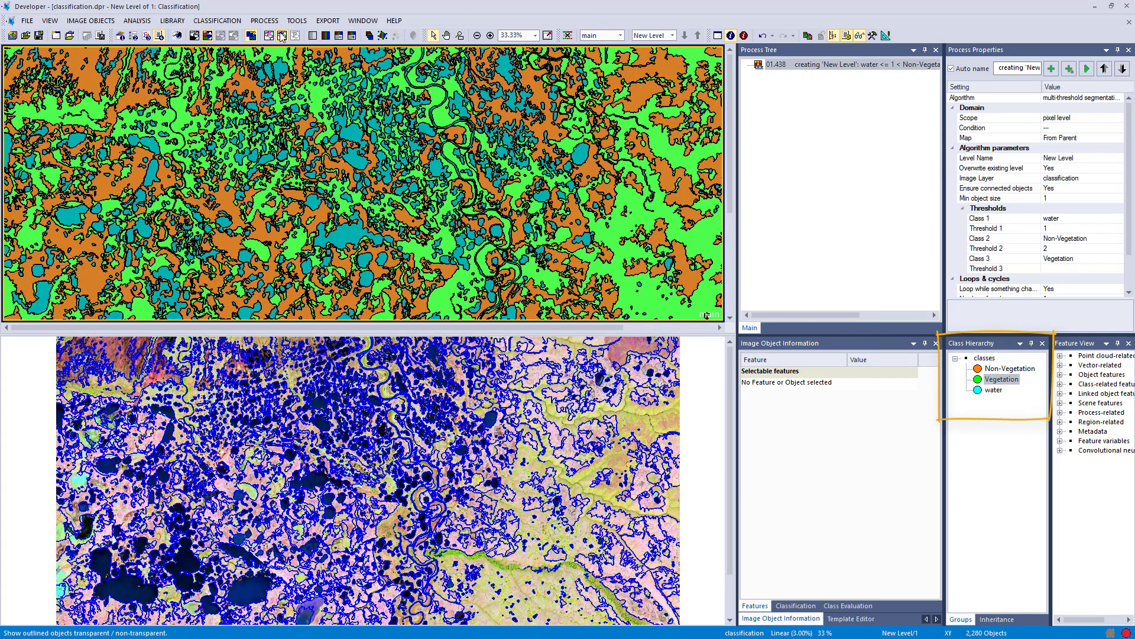
left_click(363, 20)
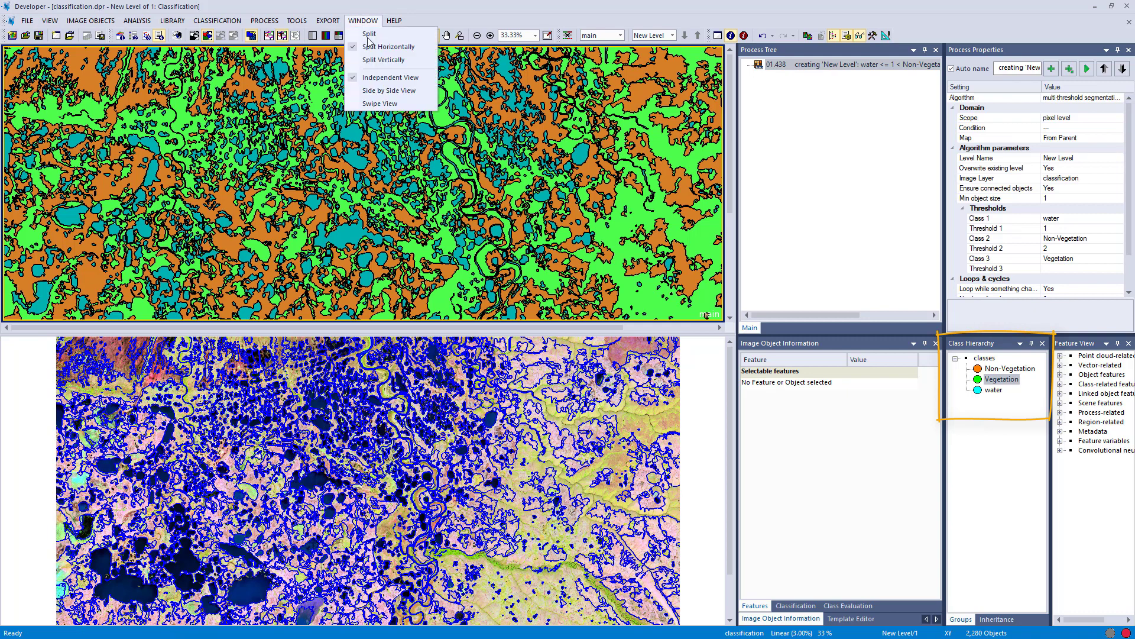
left_click(378, 93)
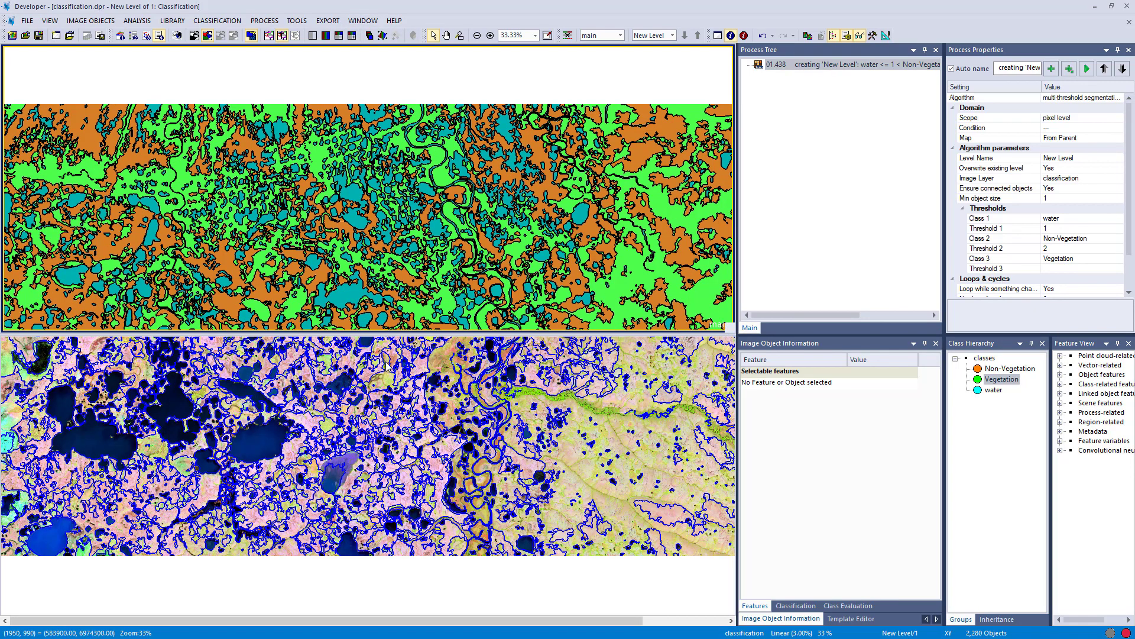
Hide outlines on the bottom imagery view and drag the swipe across the map
left_click(389, 341)
left_click(281, 35)
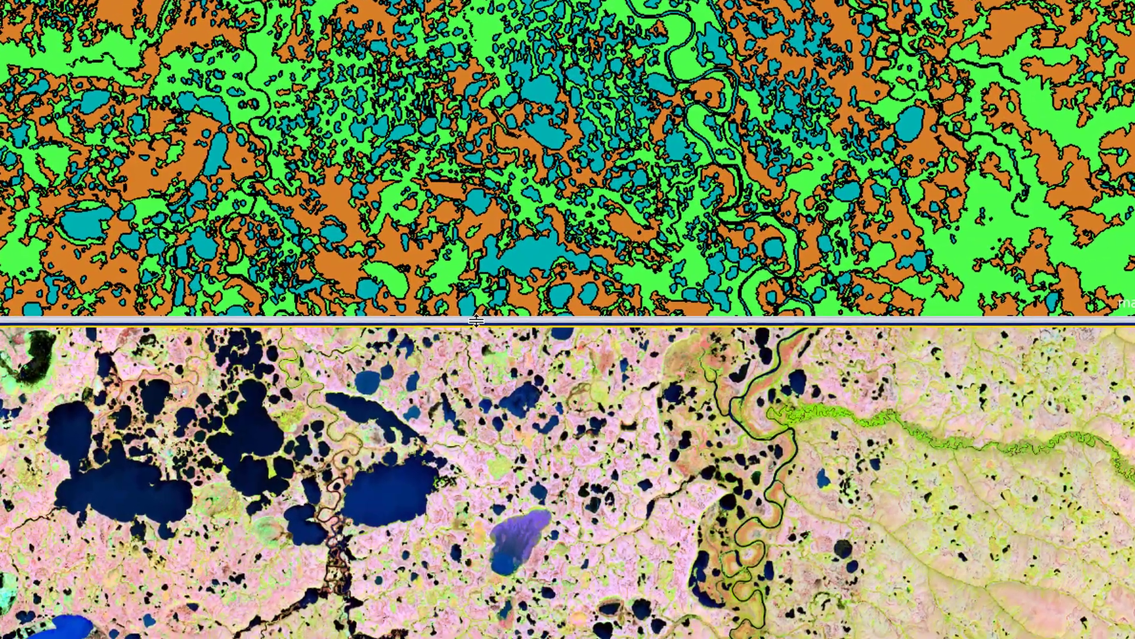
left_click_drag(476, 320, 615, 589)
left_click_drag(636, 379, 391, 546)
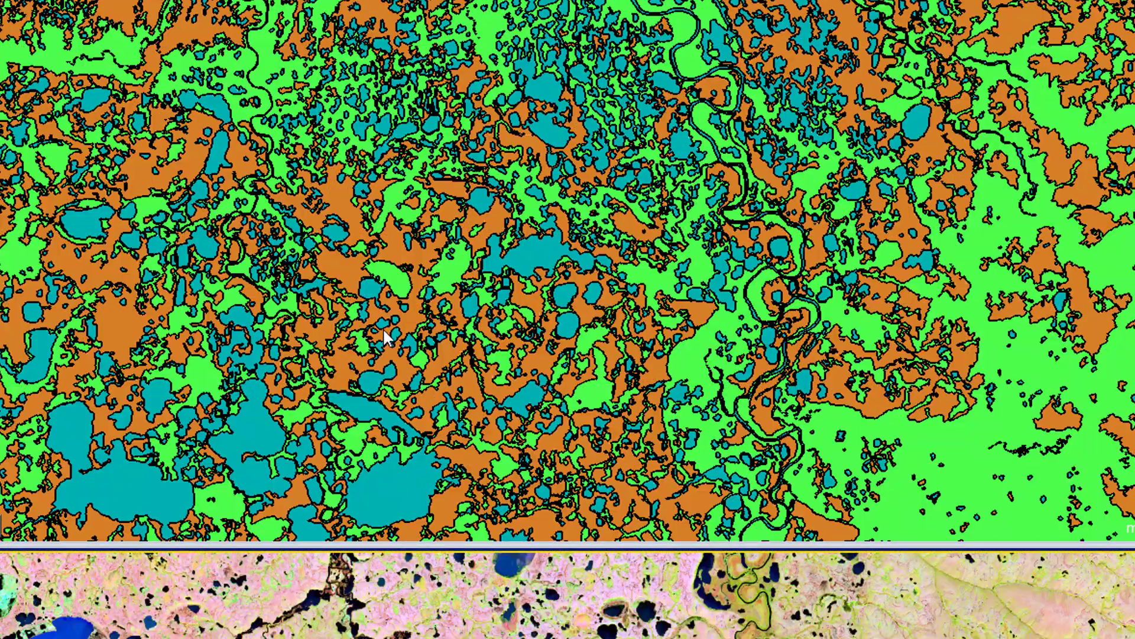